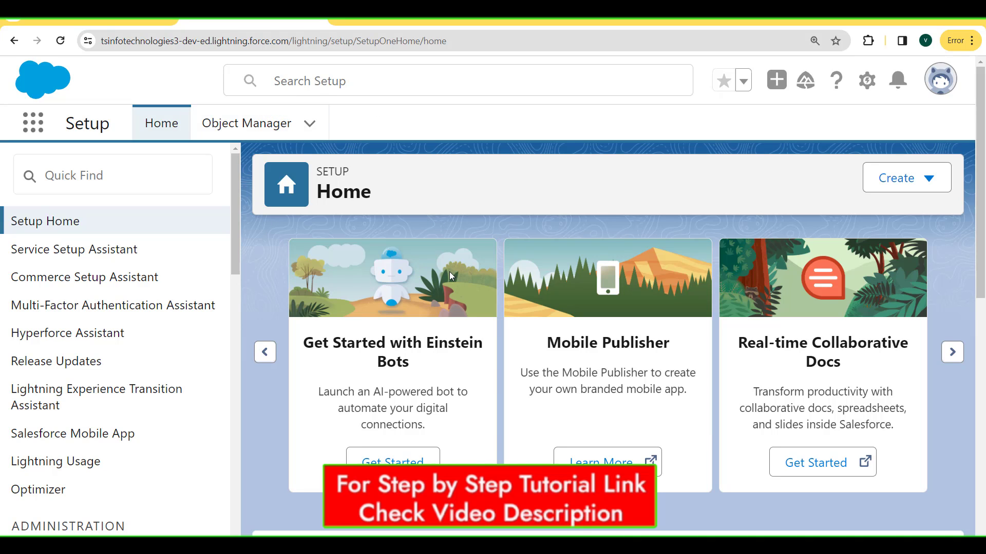
Step: Open Setup, search the Object Manager for "expense" and open the Expense custom object
left_click(868, 85)
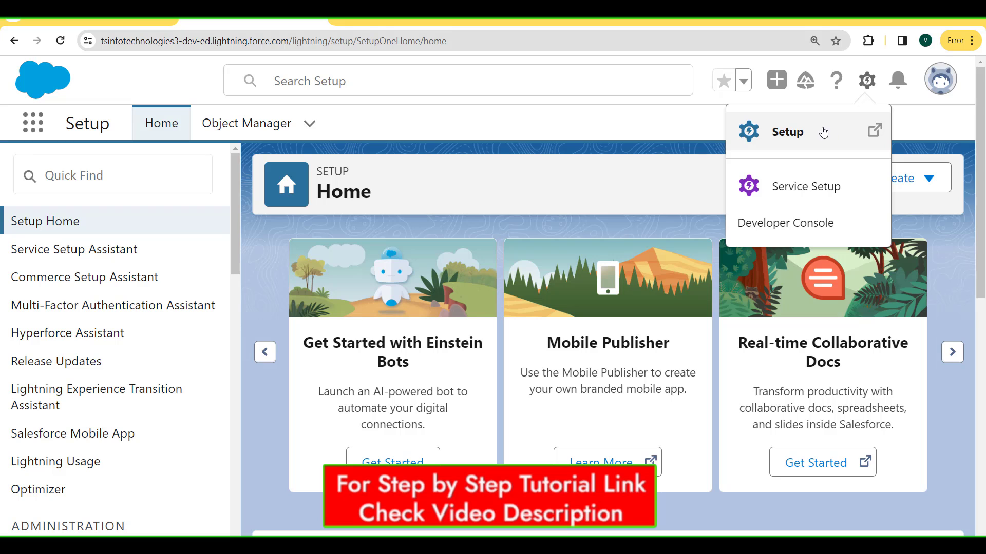
left_click(790, 134)
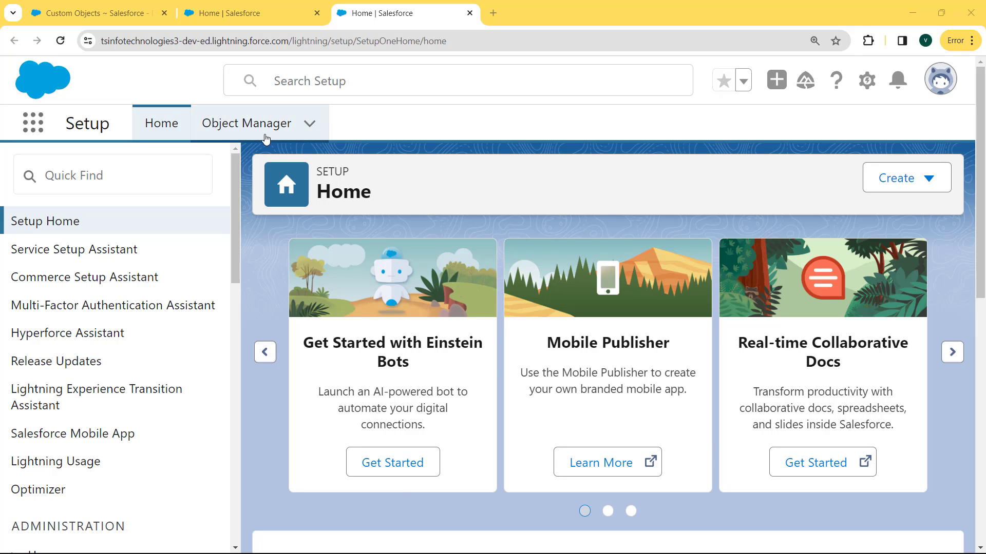
left_click(244, 135)
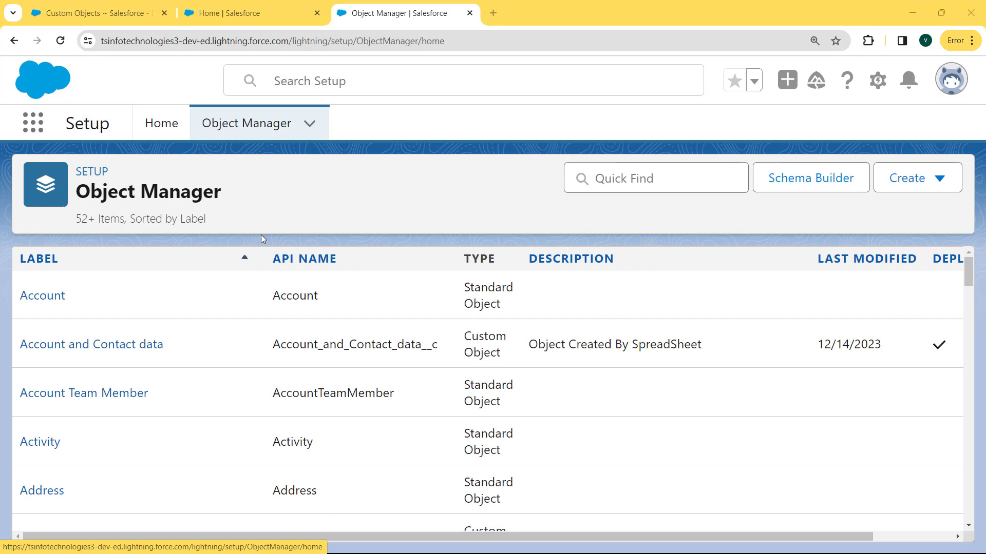
left_click(610, 185)
type("expense")
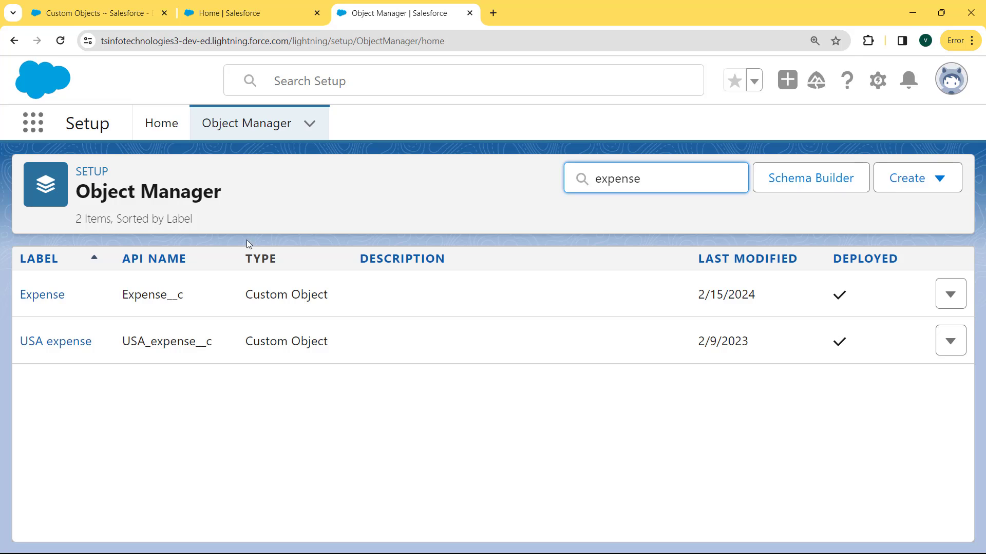
left_click(41, 298)
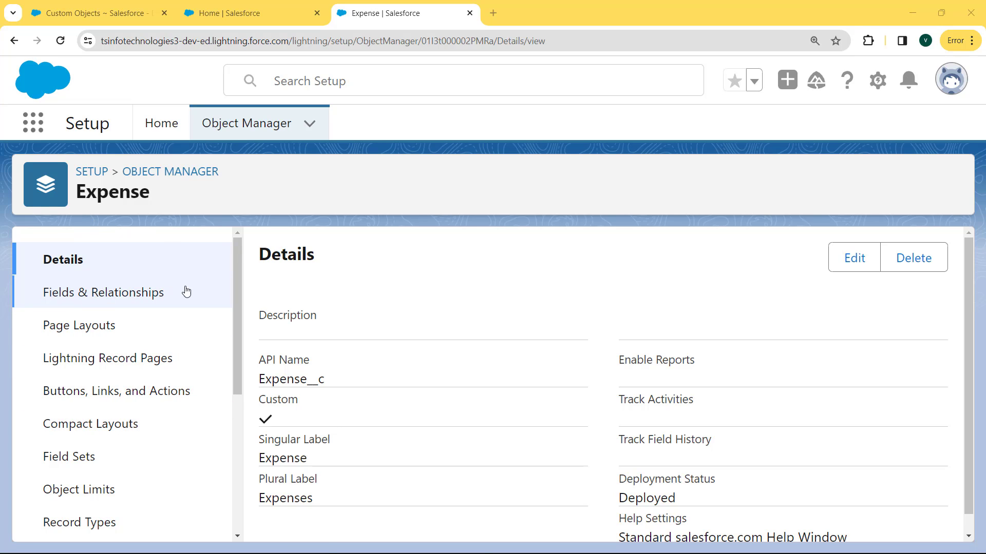
Step: Start a new custom field on the Expense object and choose Number as its data type
left_click(78, 302)
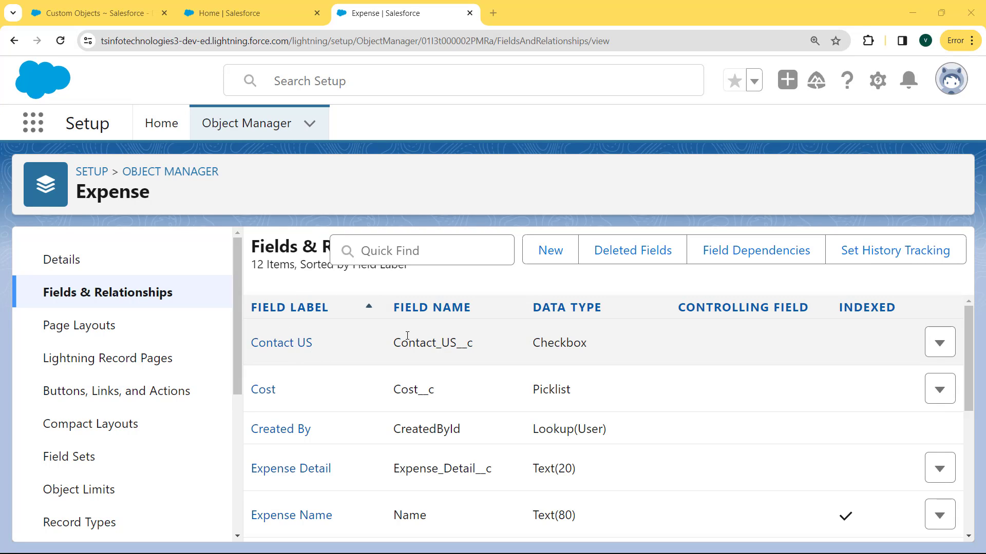
left_click(554, 250)
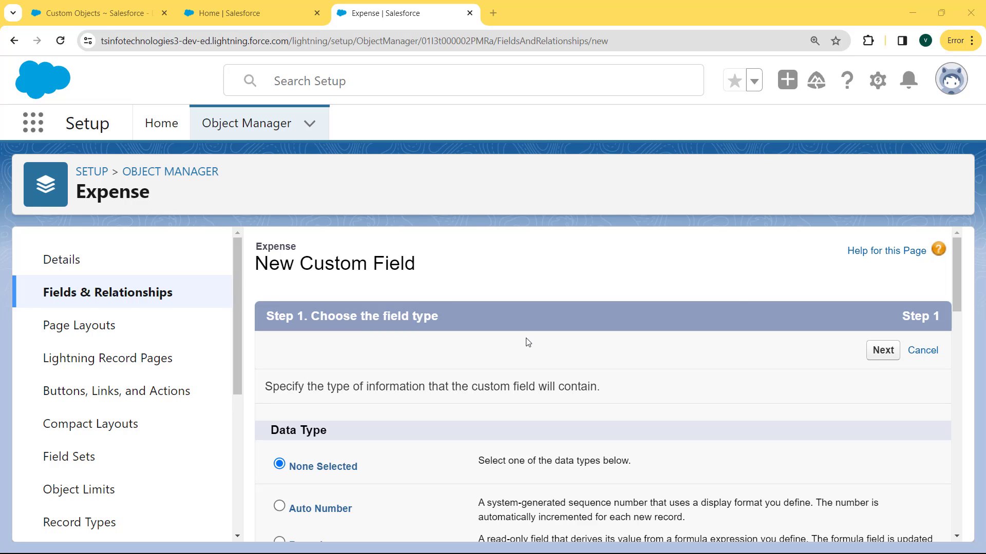
left_click_drag(959, 262, 936, 427)
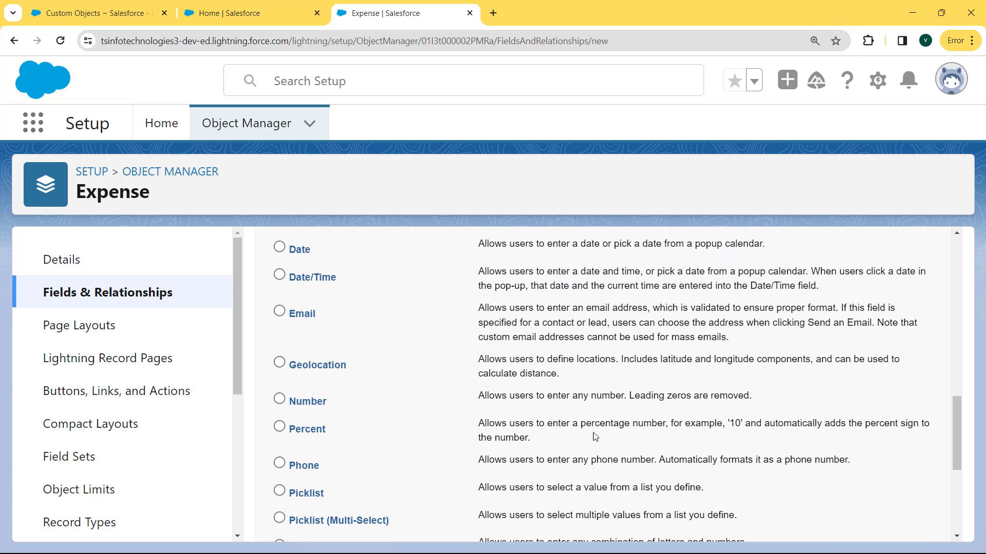
left_click(280, 399)
left_click_drag(959, 418, 953, 484)
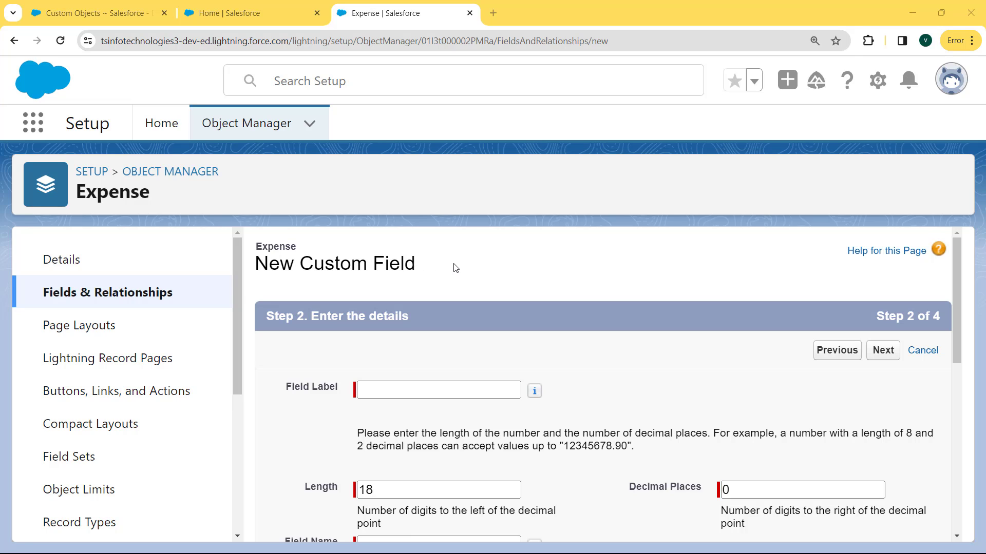
Step: Label the new number field Amount and set its length to 15 with 2 decimal places
left_click(413, 394)
left_click(412, 393)
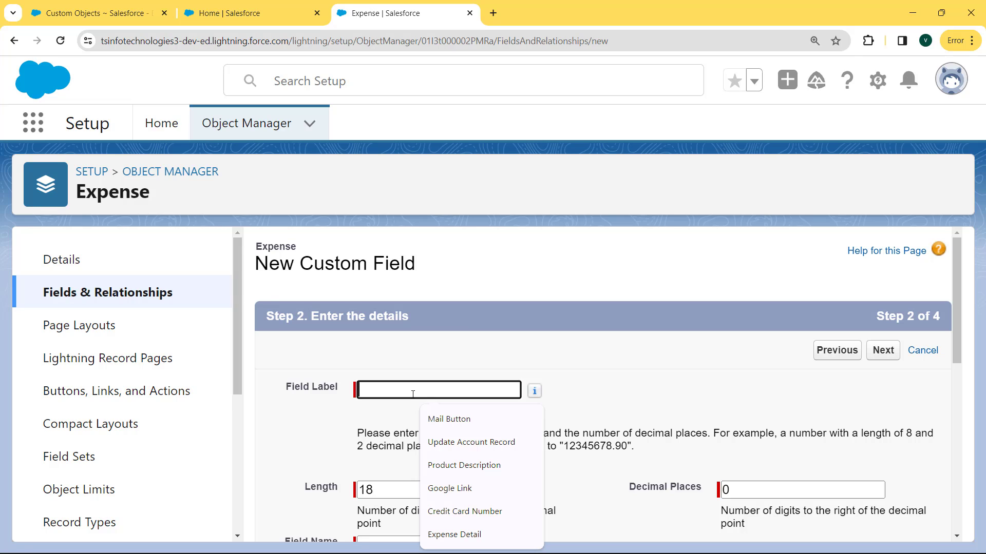
type("Amount")
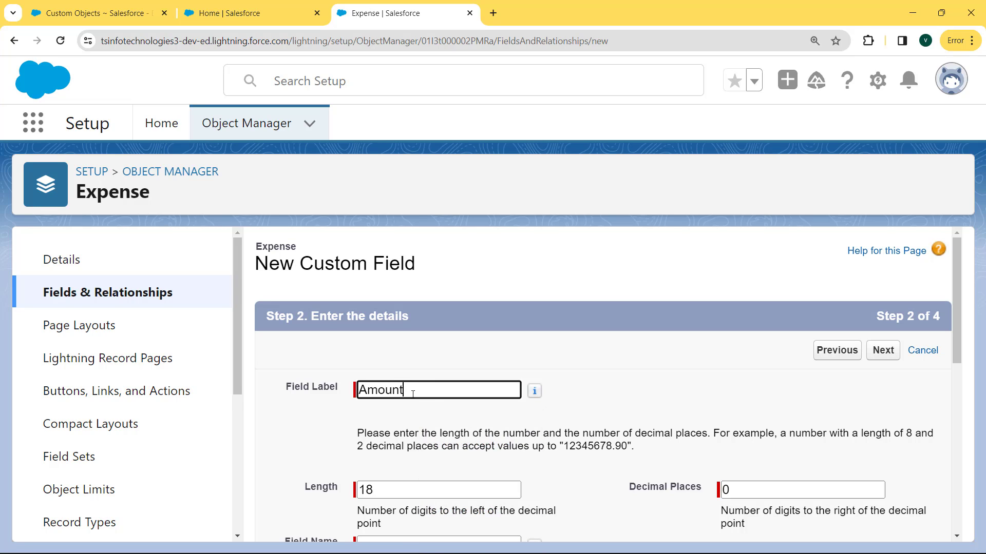
double_click(418, 490)
key("BackSpace")
type("15")
double_click(766, 488)
key("BackSpace")
type("2")
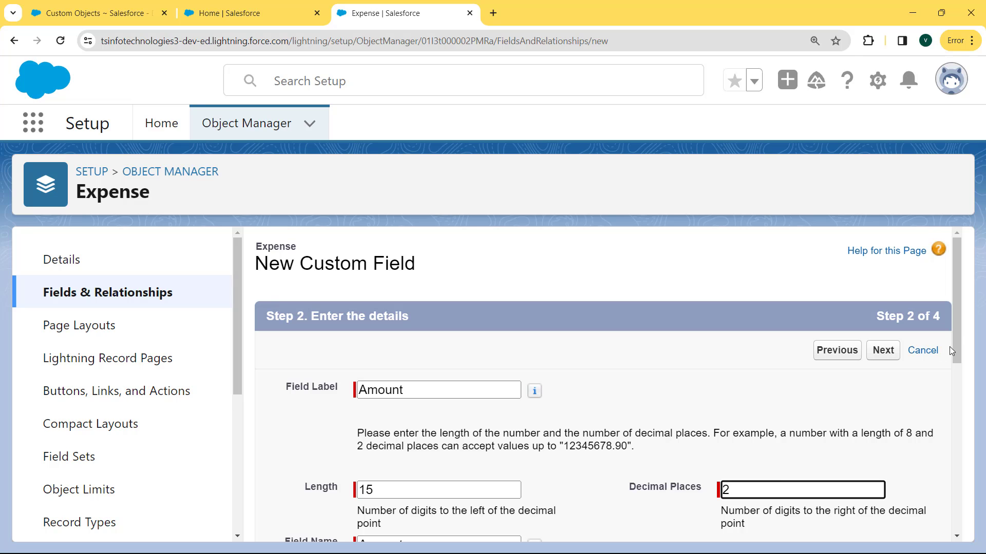
Step: Set the Amount field's default value to 200 and proceed to field-level security
left_click_drag(957, 328, 956, 349)
scroll(921, 265, "up", 1)
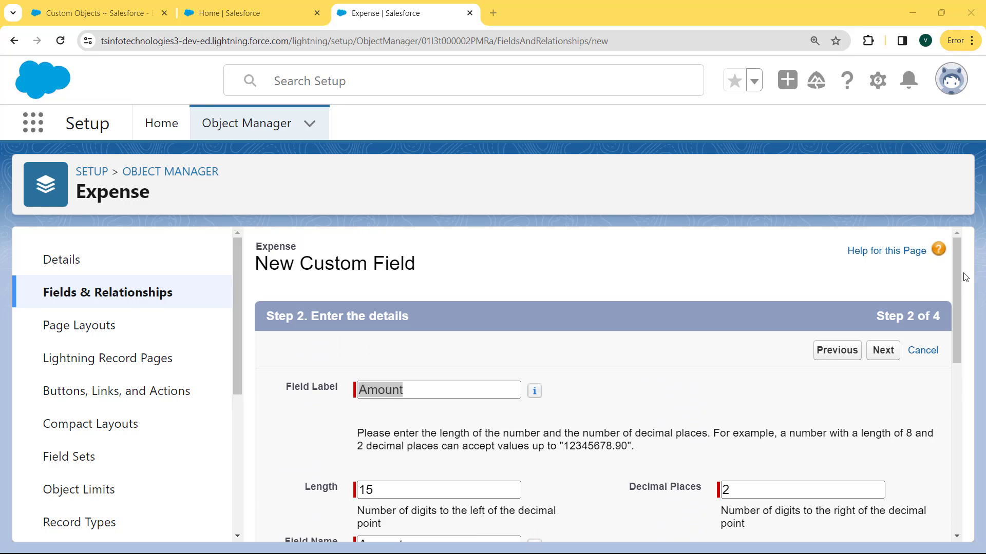
left_click_drag(957, 272, 969, 437)
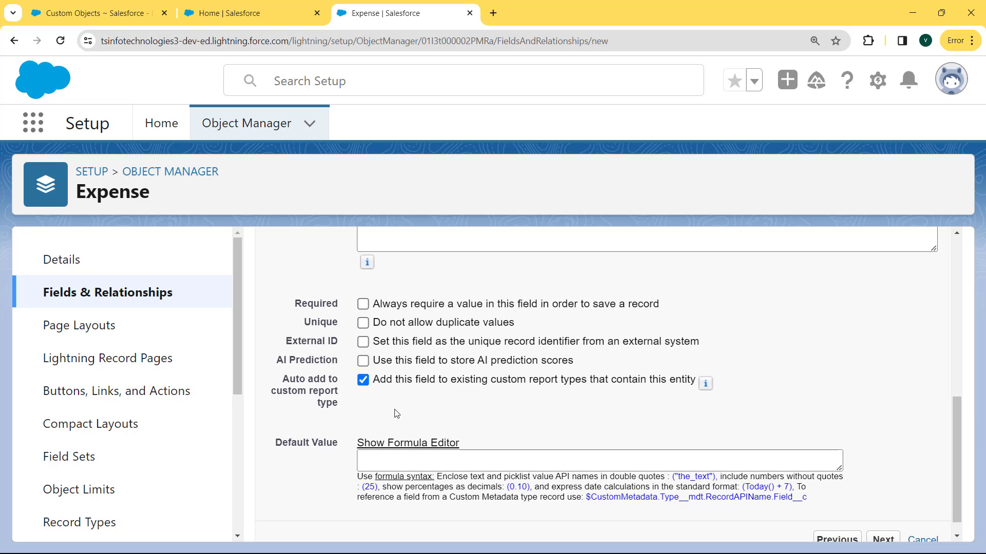
left_click(399, 460)
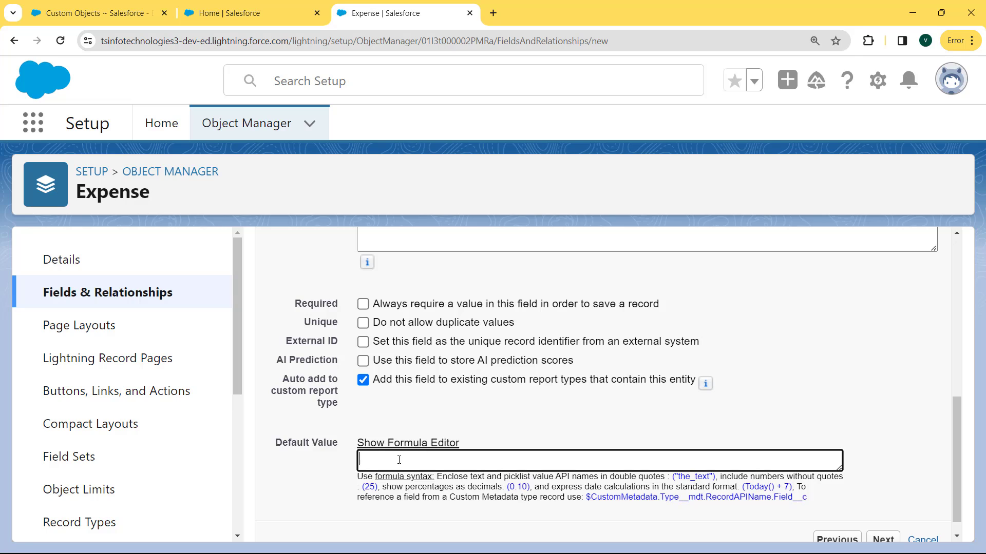
type("200")
left_click(883, 539)
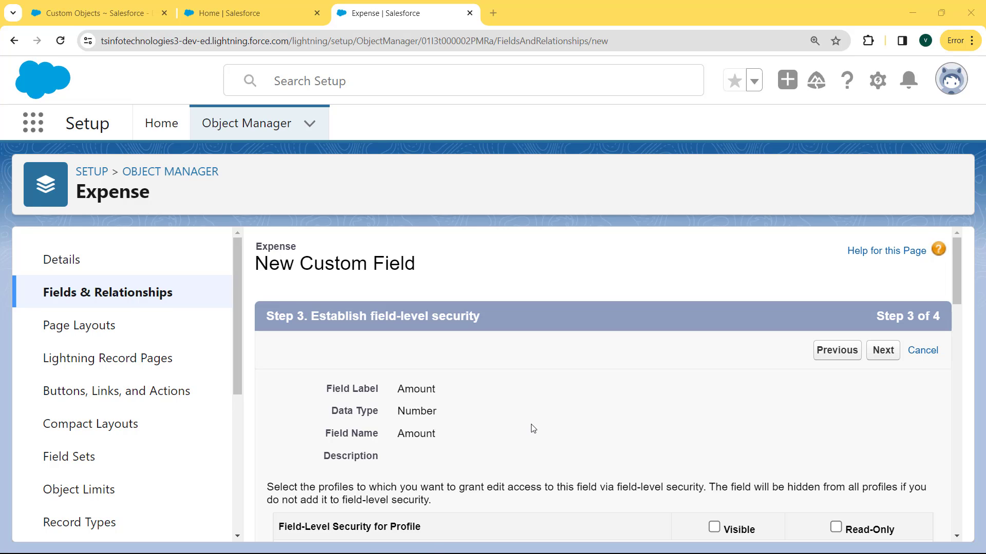
Step: Make the Amount field visible to all profiles and proceed to the page layout selection
left_click_drag(958, 287, 956, 303)
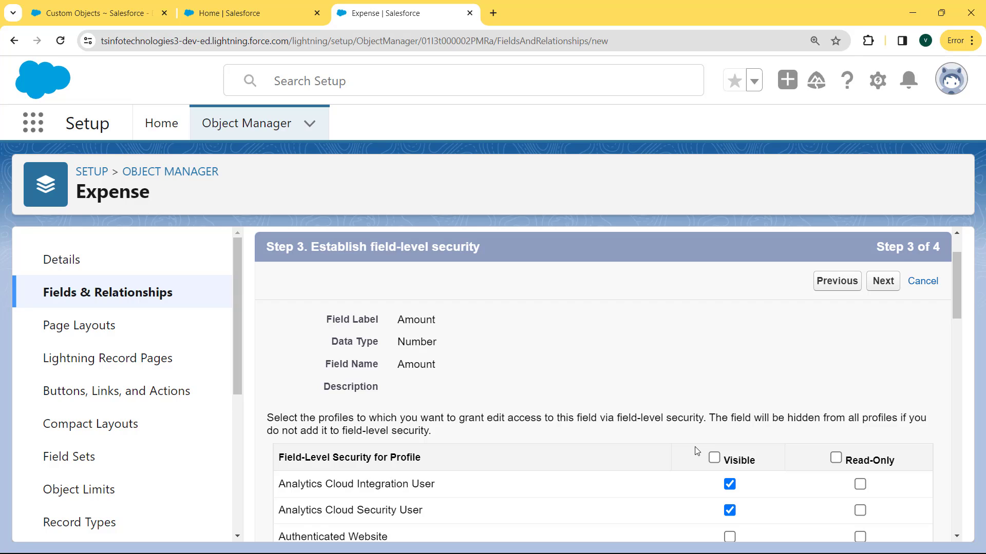
left_click(715, 458)
left_click(885, 285)
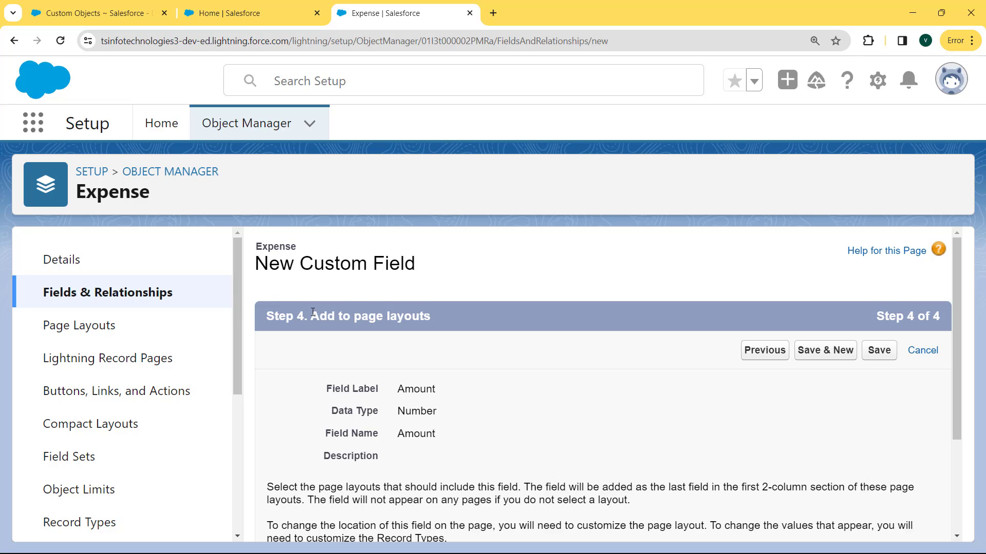
Step: Save the Amount field with the Expenses Layout included, and review its entry in the Expense fields list
left_click_drag(311, 315, 454, 326)
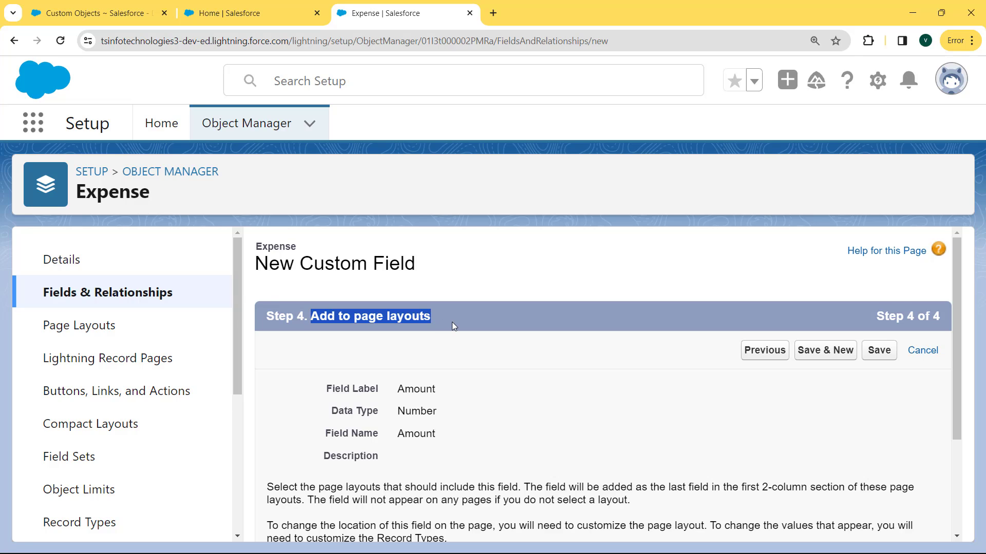
left_click(506, 400)
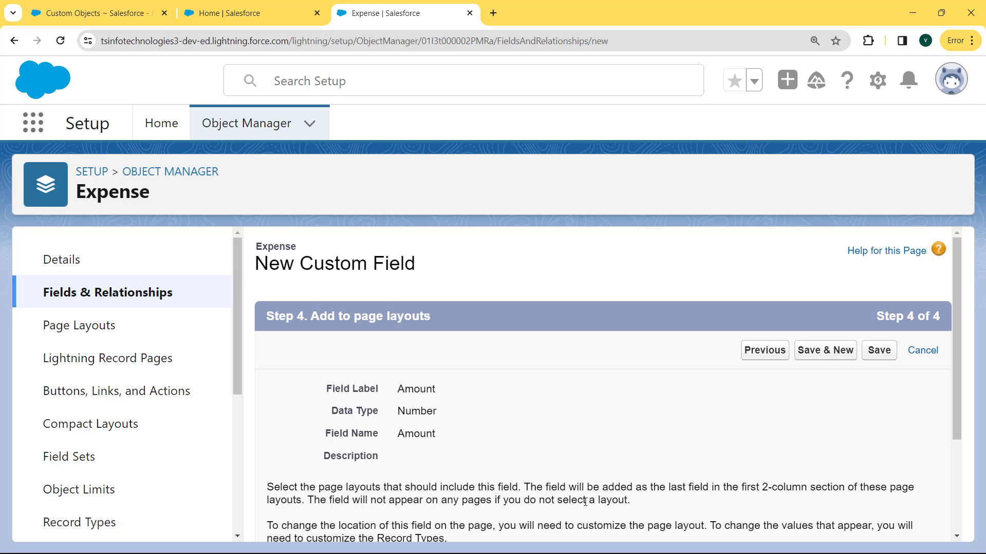
left_click_drag(953, 359, 953, 417)
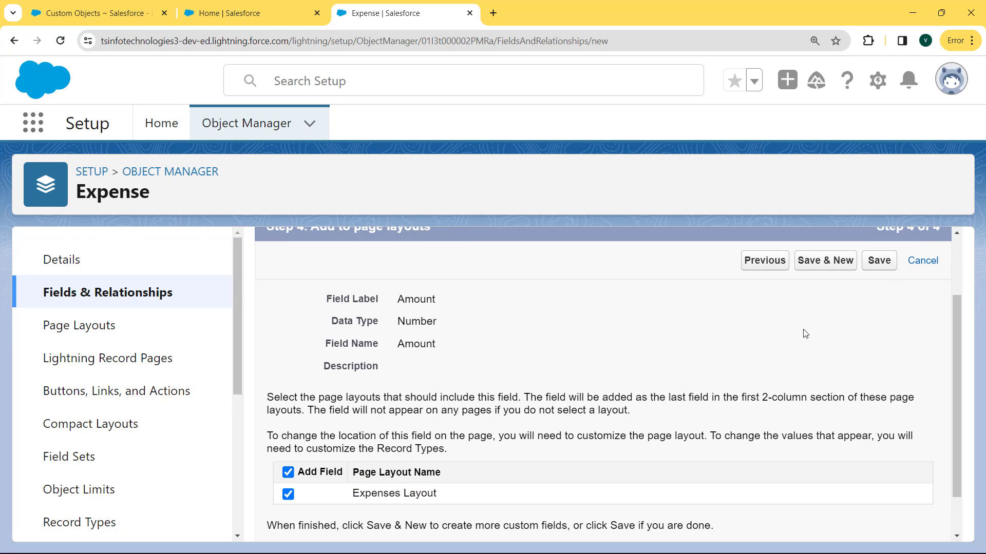
left_click(879, 262)
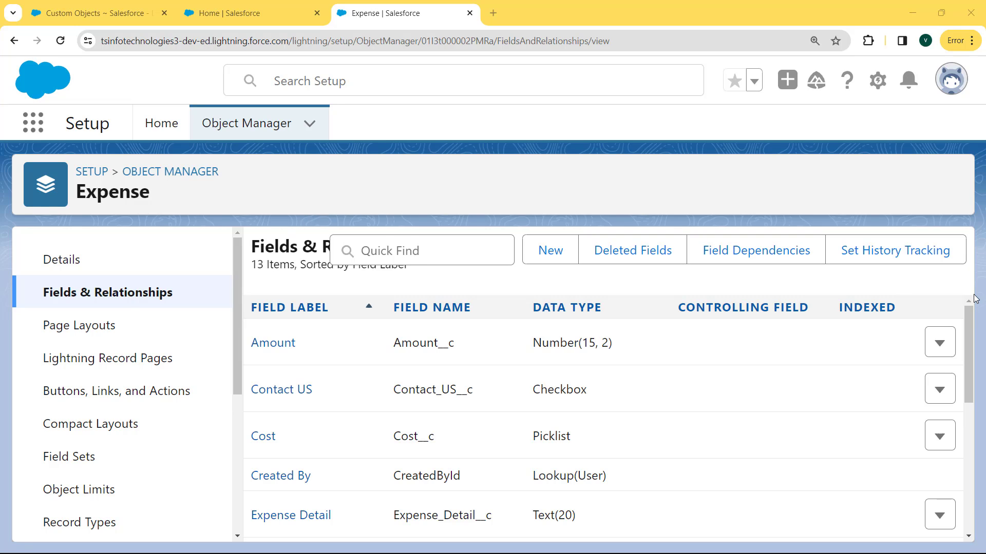
scroll(969, 322, "down", 1)
scroll(968, 322, "up", 1)
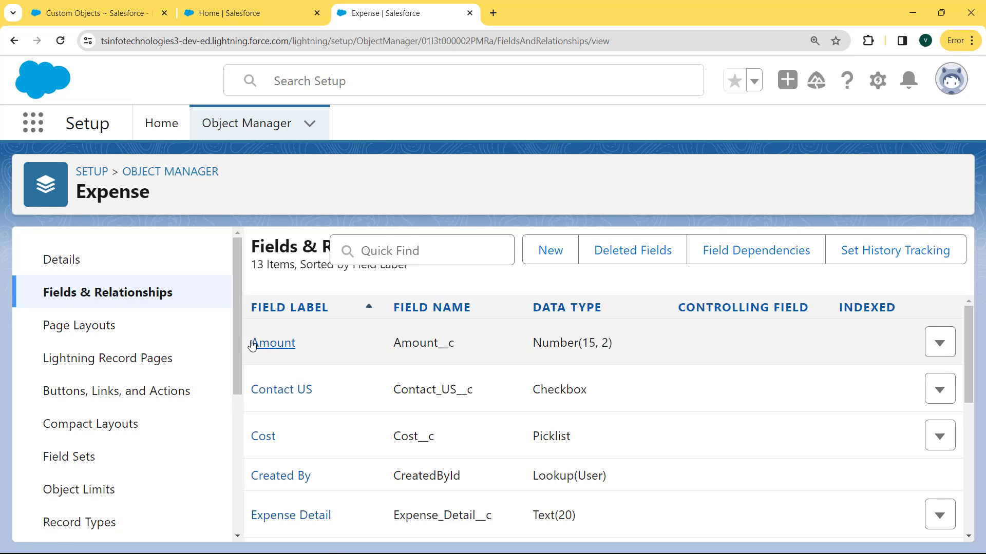
left_click_drag(253, 344, 370, 345)
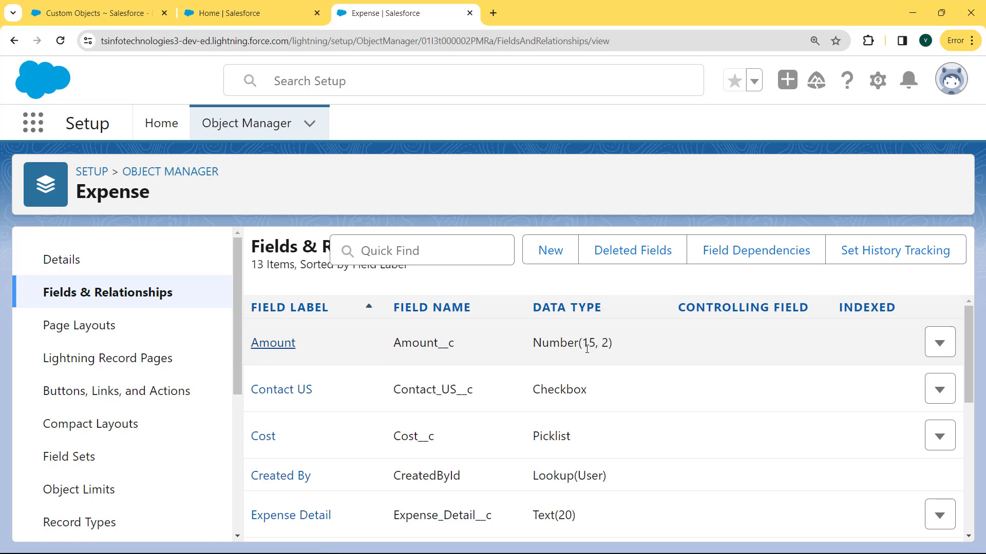
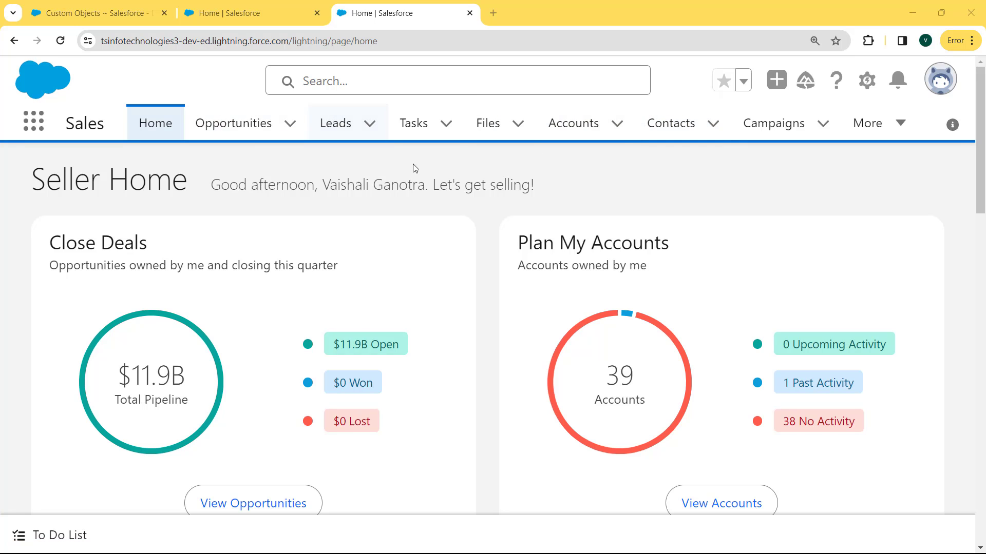
Step: Start a new record of the Furniture record type from the Expenses list in the Sales app
left_click(901, 124)
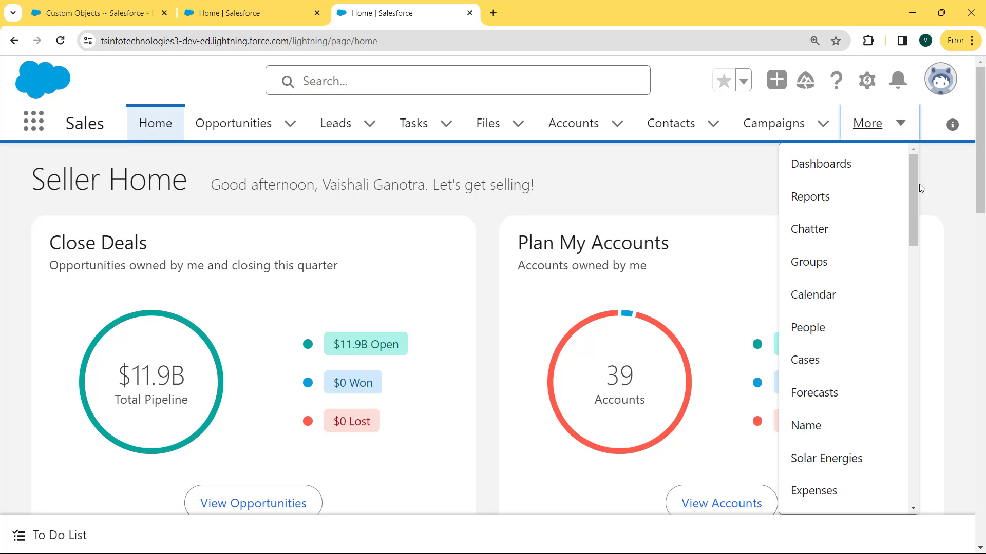
left_click_drag(916, 182, 916, 250)
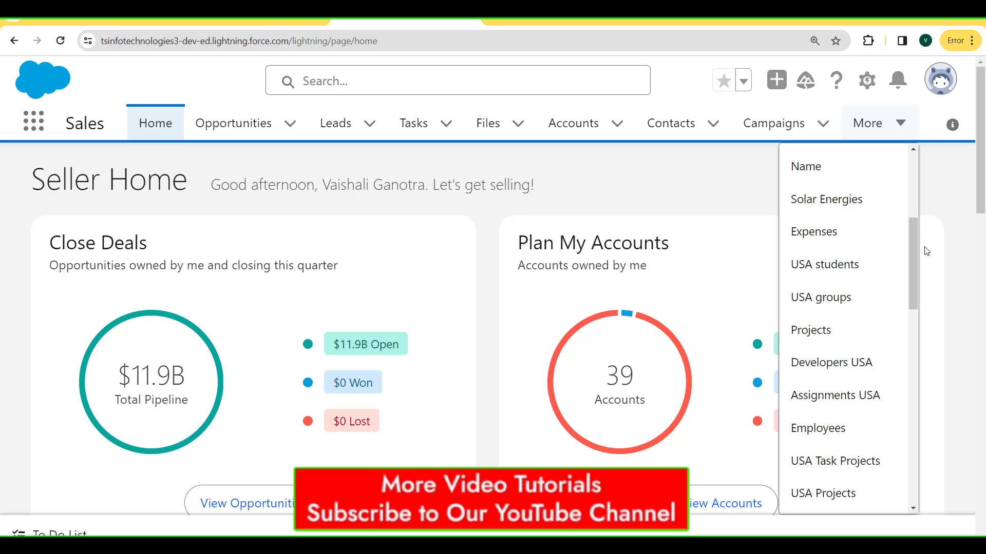
left_click(838, 238)
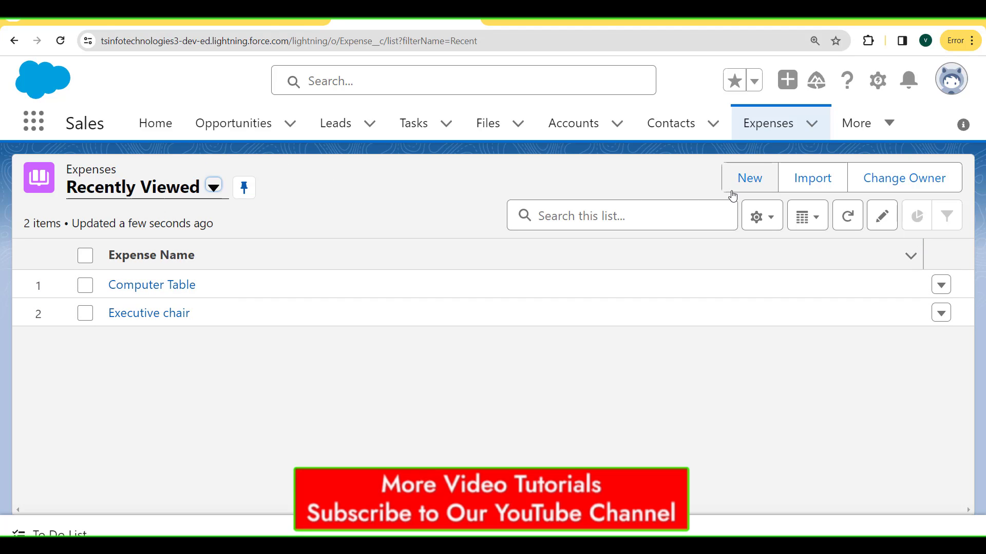
left_click(750, 185)
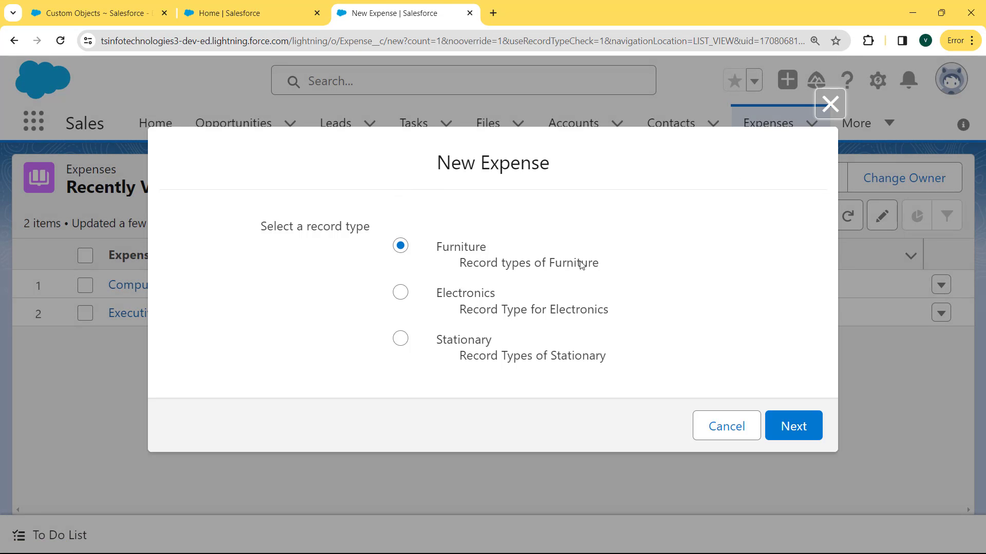
left_click(791, 427)
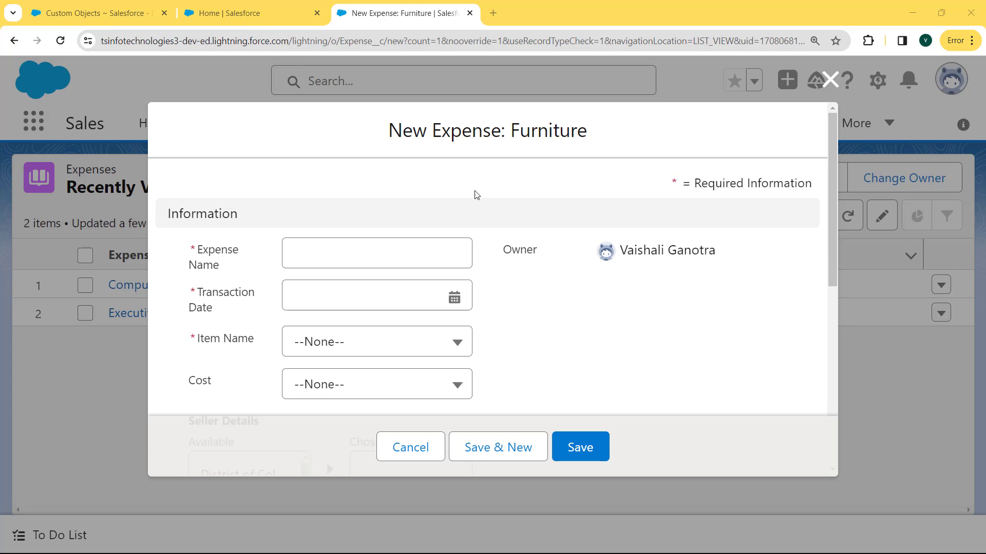
Step: Examine the default value of the Amount field at the end of the New Expense: Furniture form
left_click(831, 168)
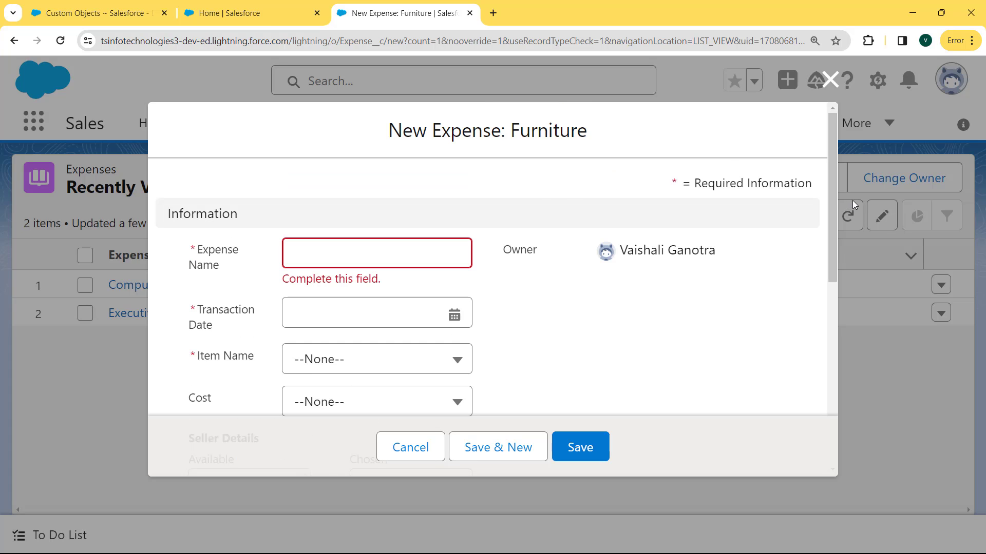
left_click_drag(829, 192, 824, 387)
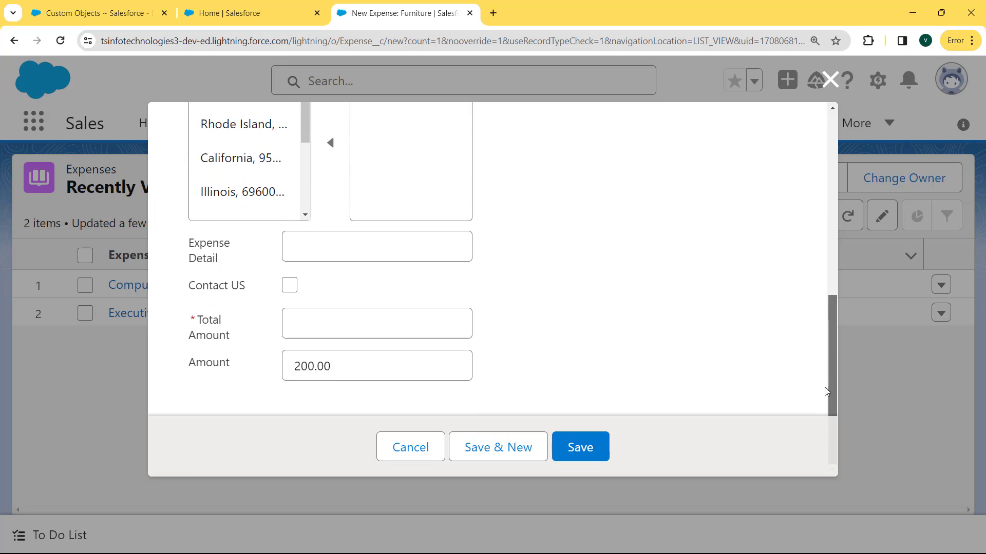
double_click(191, 364)
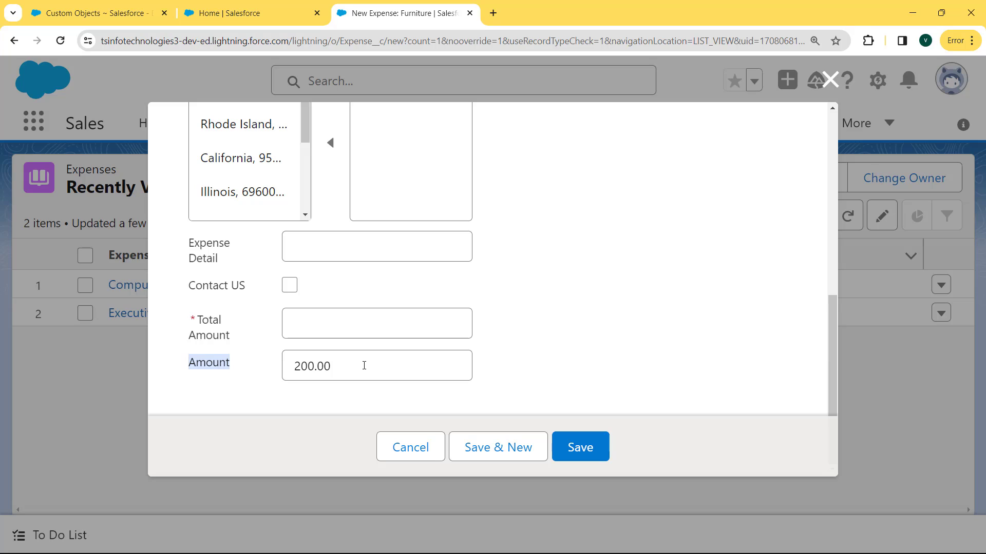
left_click_drag(361, 363, 293, 363)
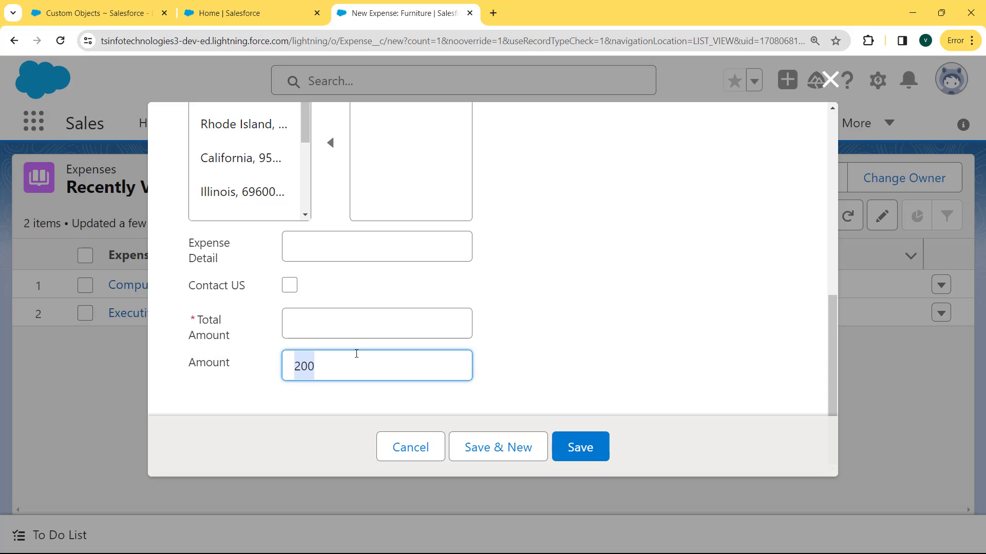
left_click(540, 349)
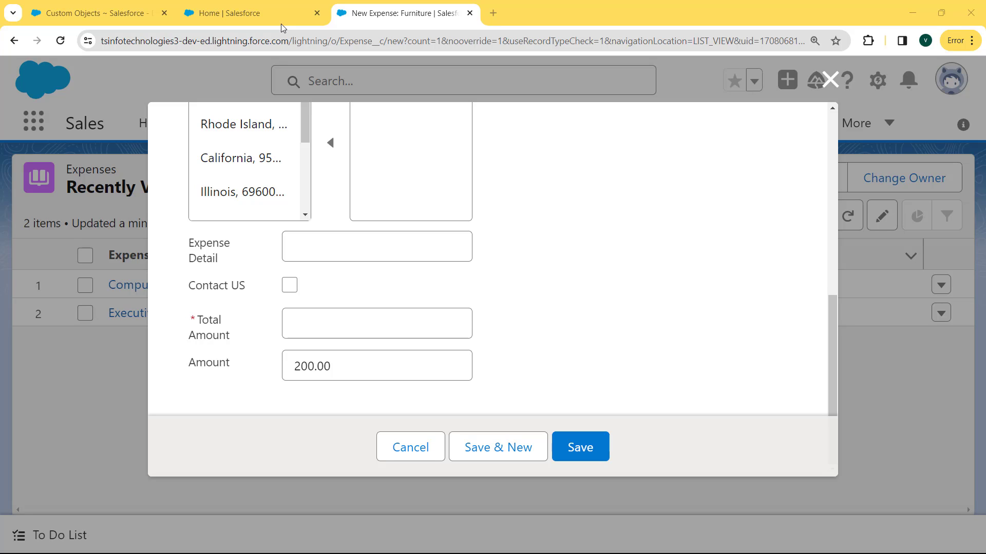
Step: Close the new expense form without saving and switch to Salesforce Classic
key("Escape")
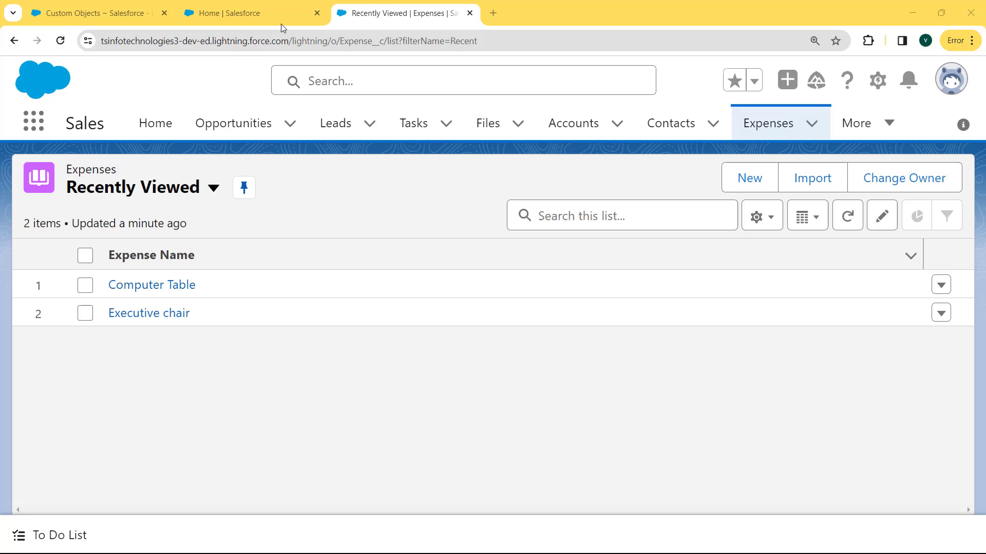
left_click(952, 82)
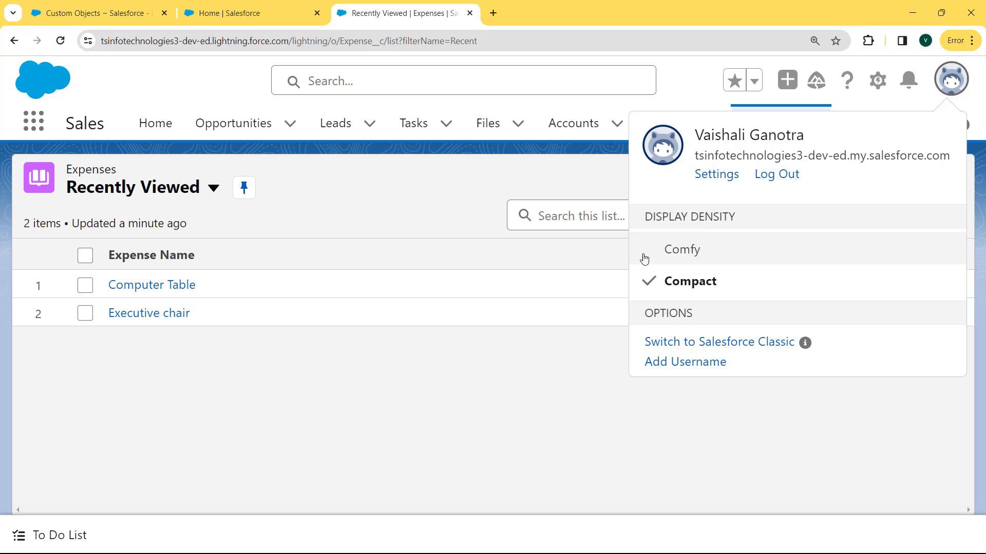
mouse_move(805, 343)
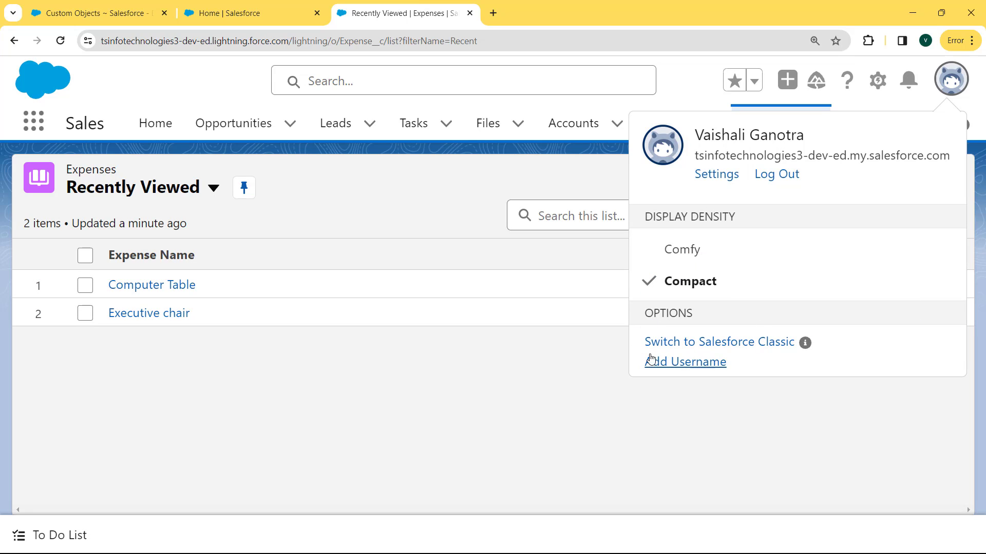
left_click(691, 345)
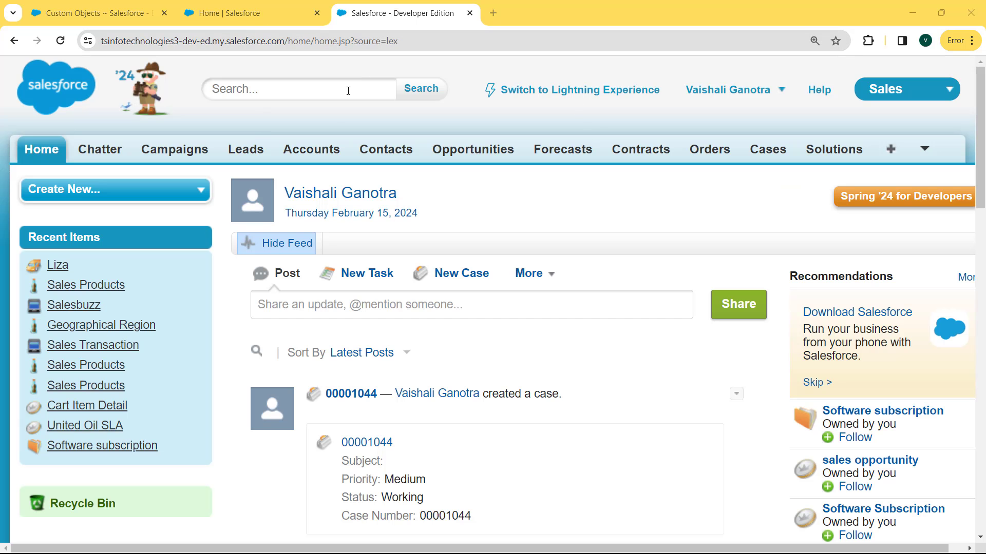
Step: Go to Setup, search for "product" and open the field list of the Products object
left_click(783, 96)
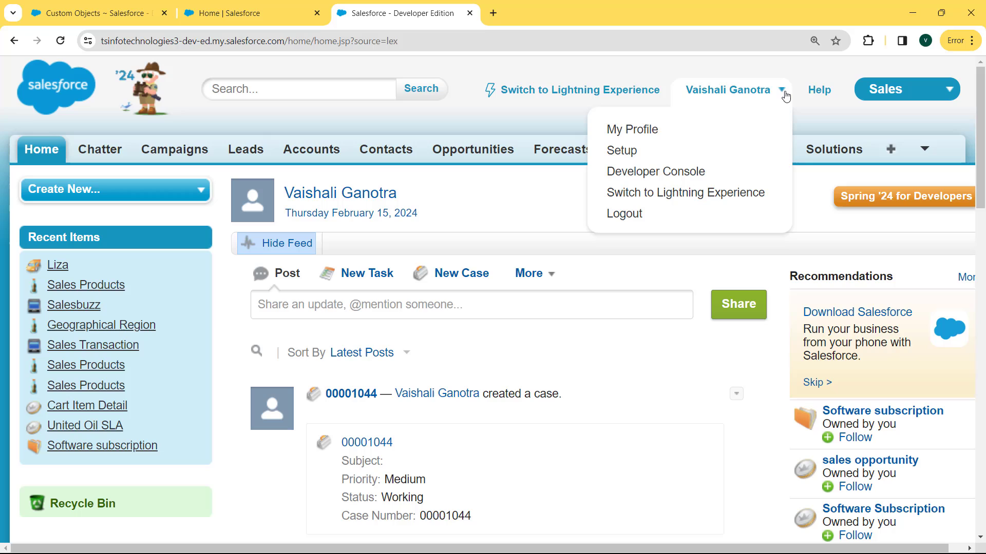
left_click(625, 153)
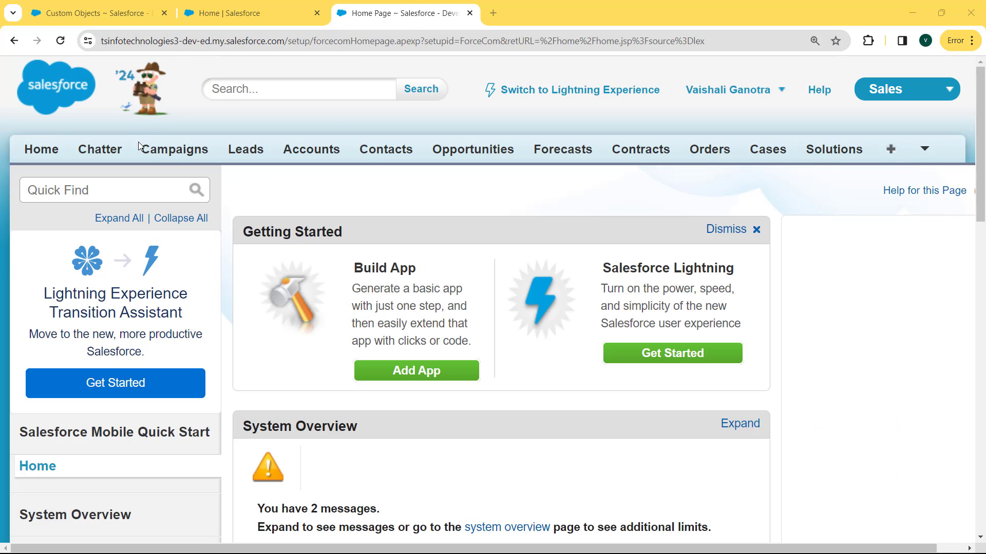
left_click(139, 192)
type("product")
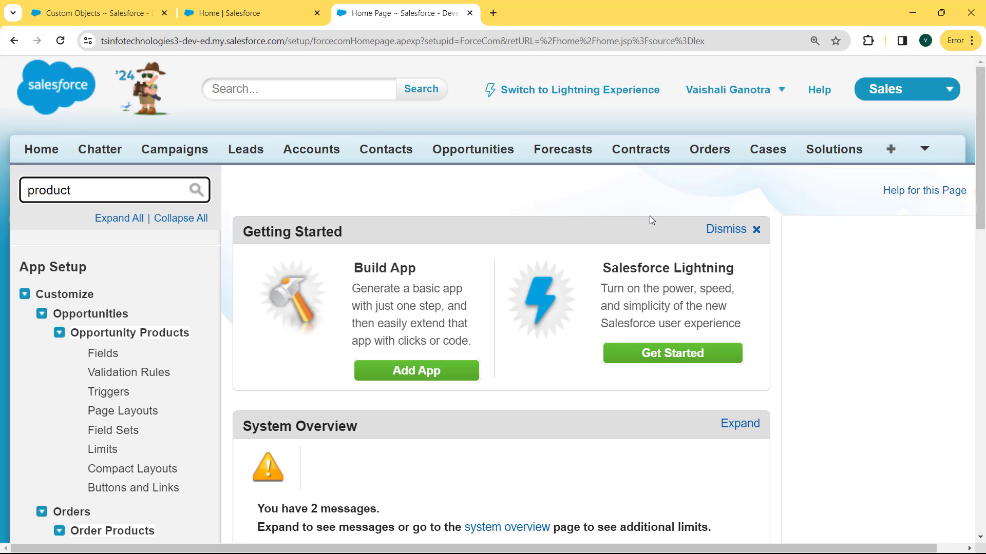
scroll(983, 204, "down", 9)
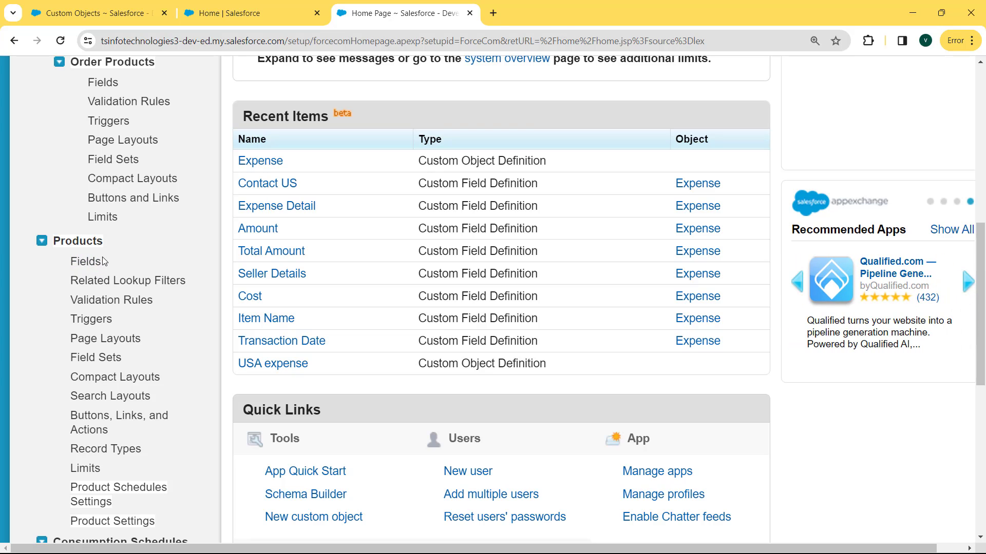
left_click(82, 262)
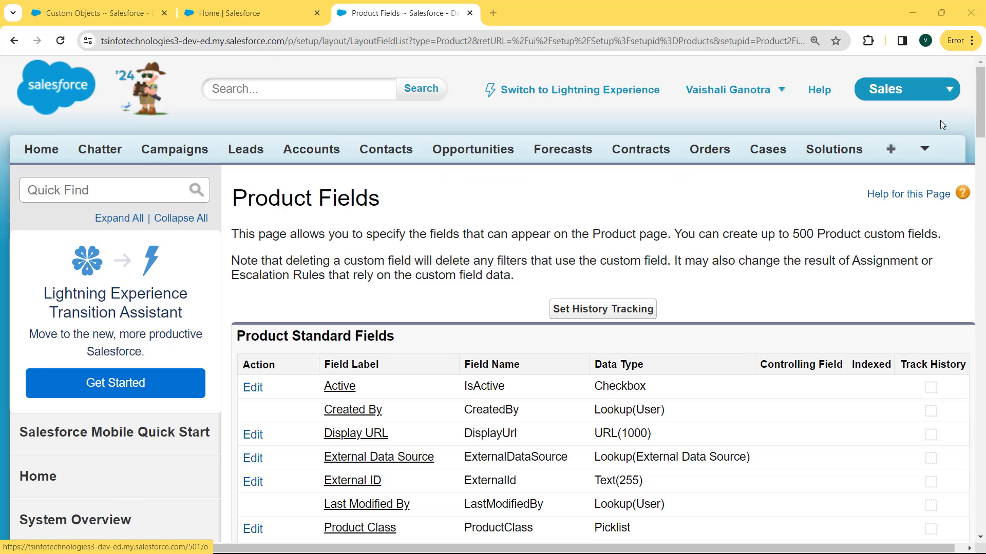
Step: Start a new Product custom field with the Number data type and proceed to its details
left_click_drag(980, 118, 983, 206)
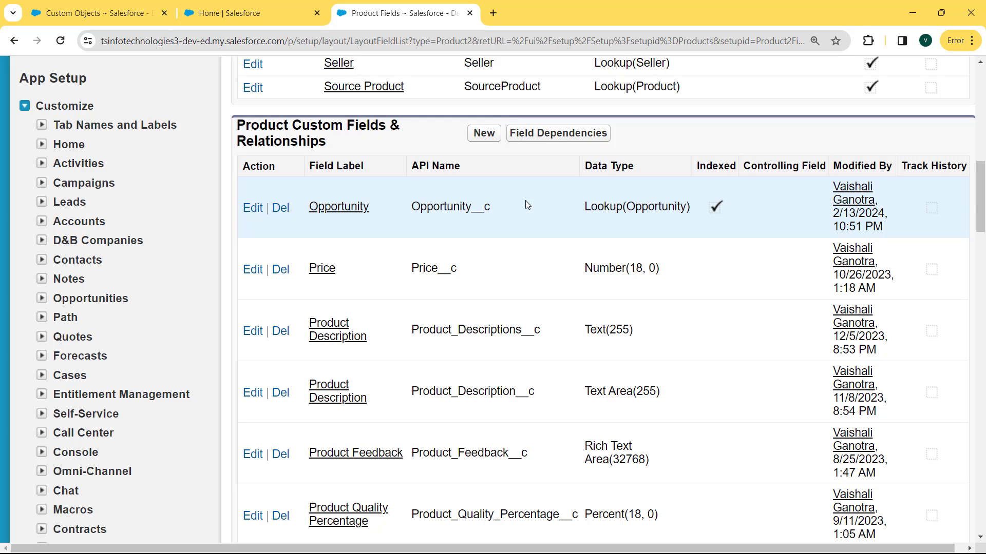
left_click(483, 137)
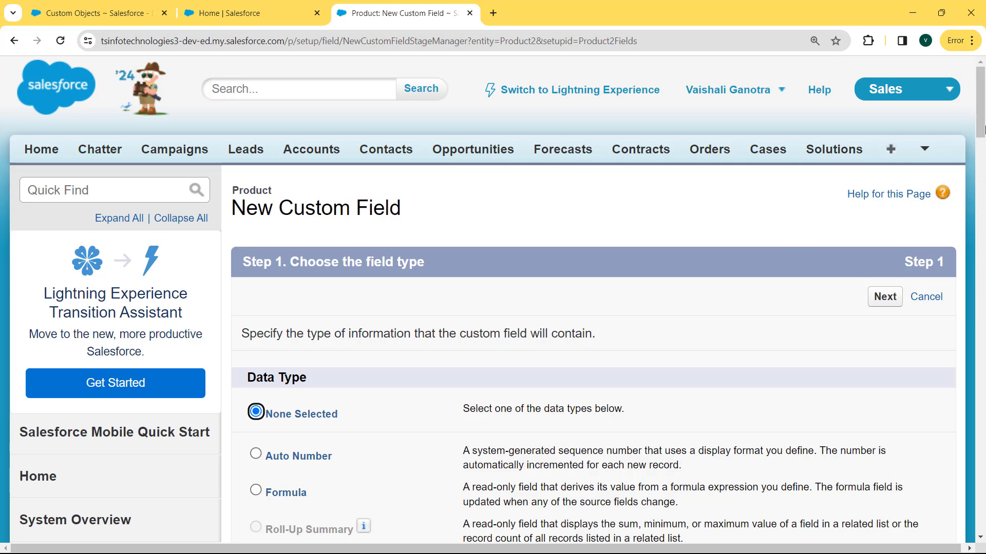
left_click_drag(983, 125, 984, 229)
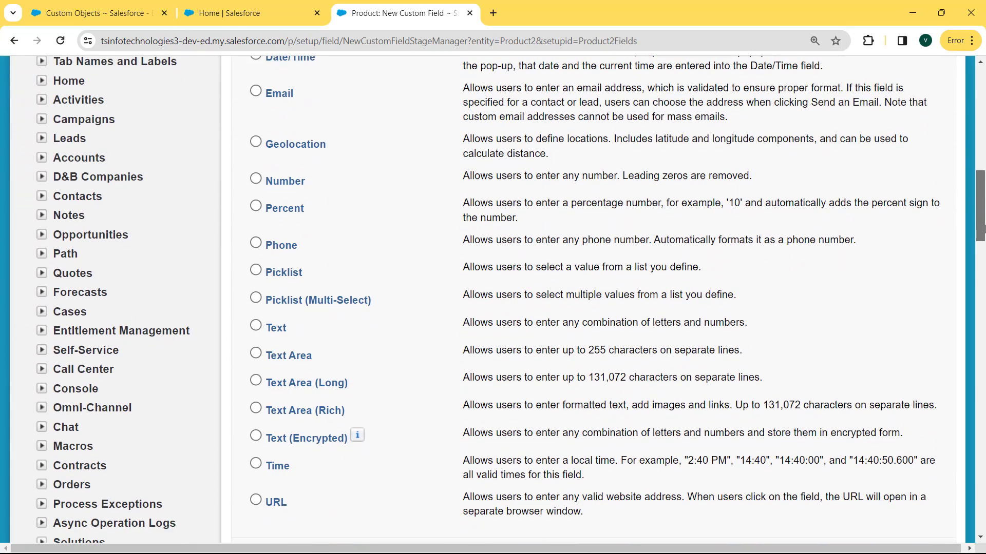
left_click(255, 178)
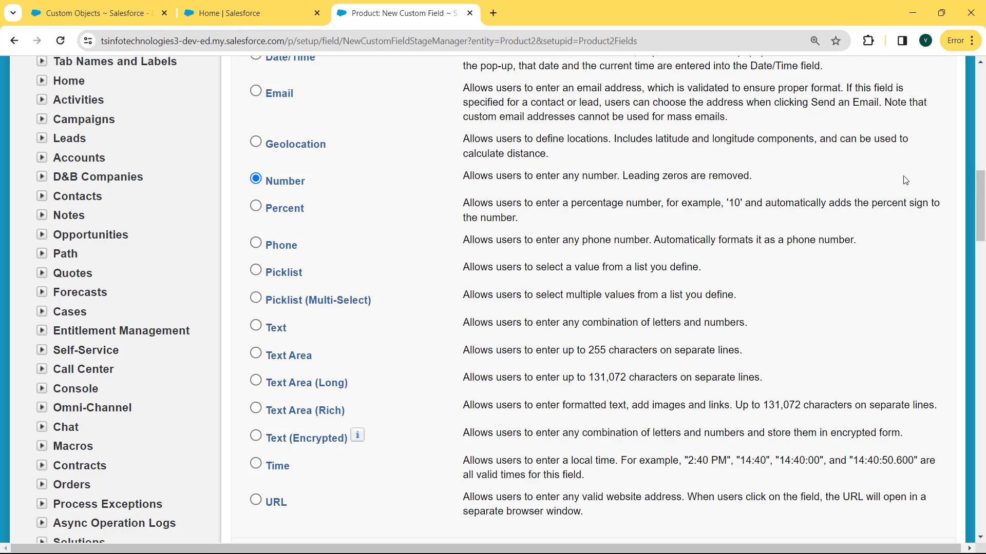
scroll(982, 204, "down", 5)
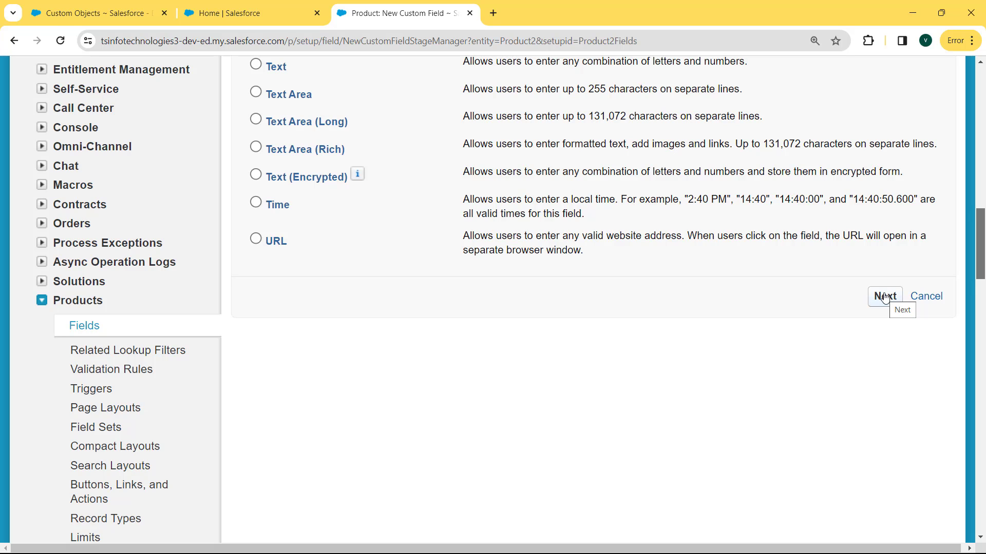
left_click(884, 297)
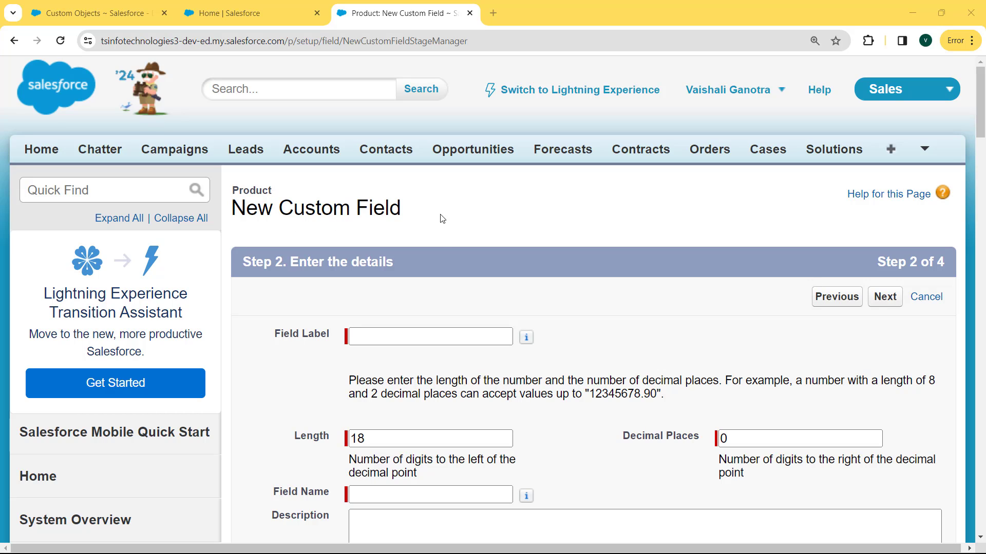
Step: Label the field Default Price and set its length to 8 with 2 decimal places
left_click(422, 329)
left_click(421, 330)
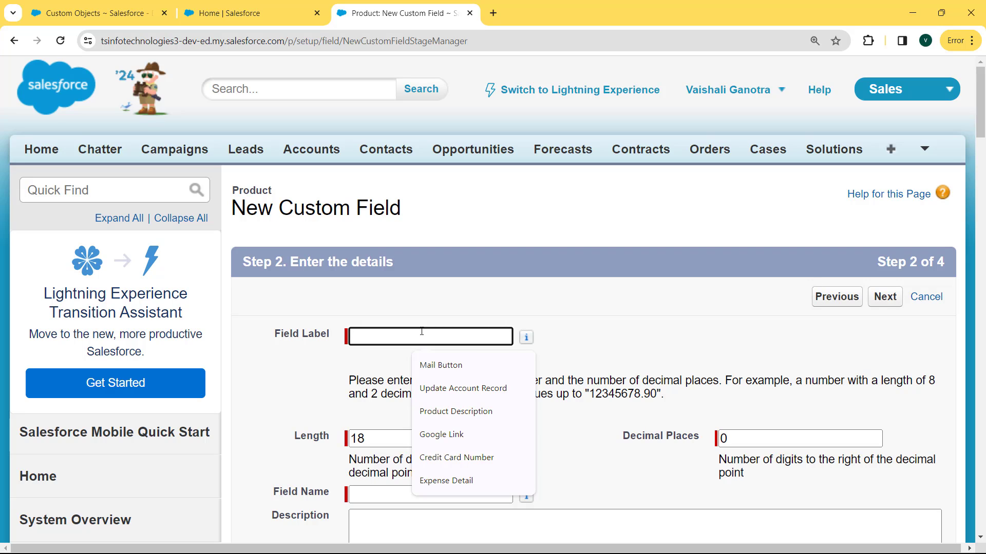
type("Default ")
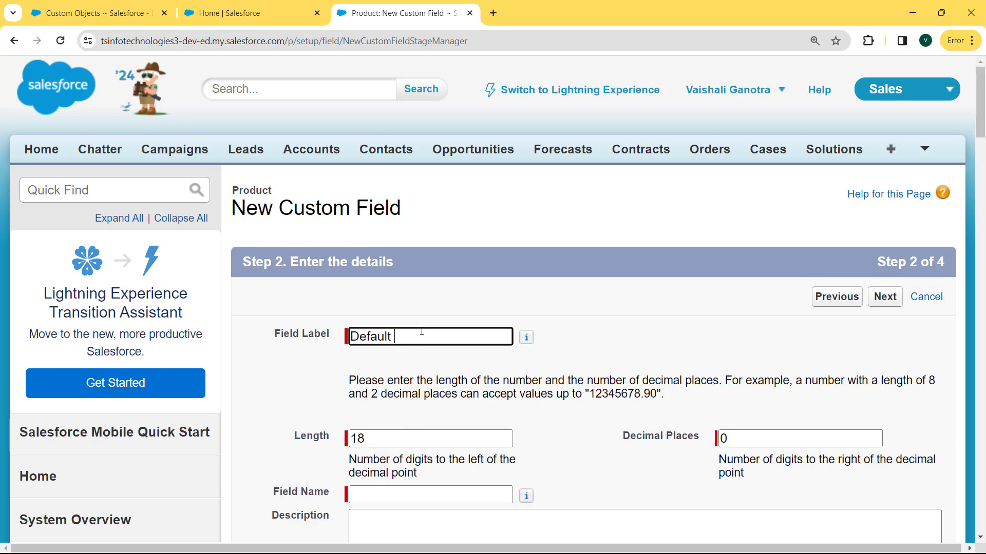
type("Price")
left_click(393, 440)
key("BackSpace")
key("BackSpace")
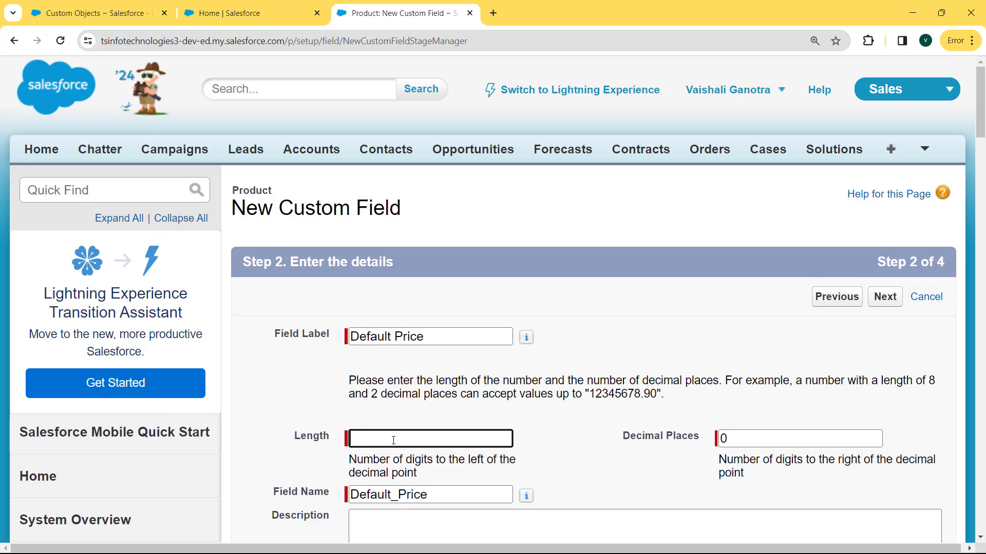
left_click(749, 438)
key("BackSpace")
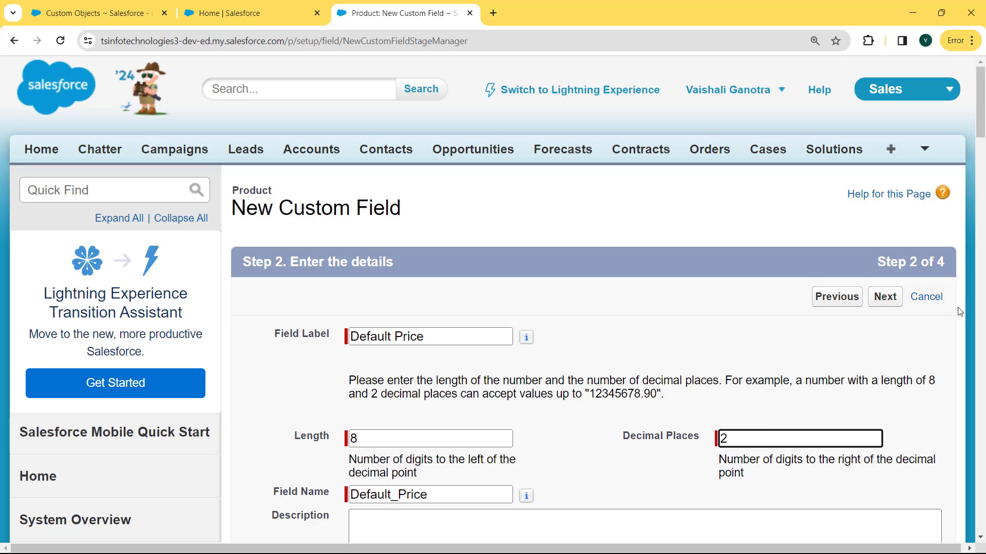
Step: Set the Default Price field's default value to 500 and proceed to field-level security
scroll(983, 143, "down", 4)
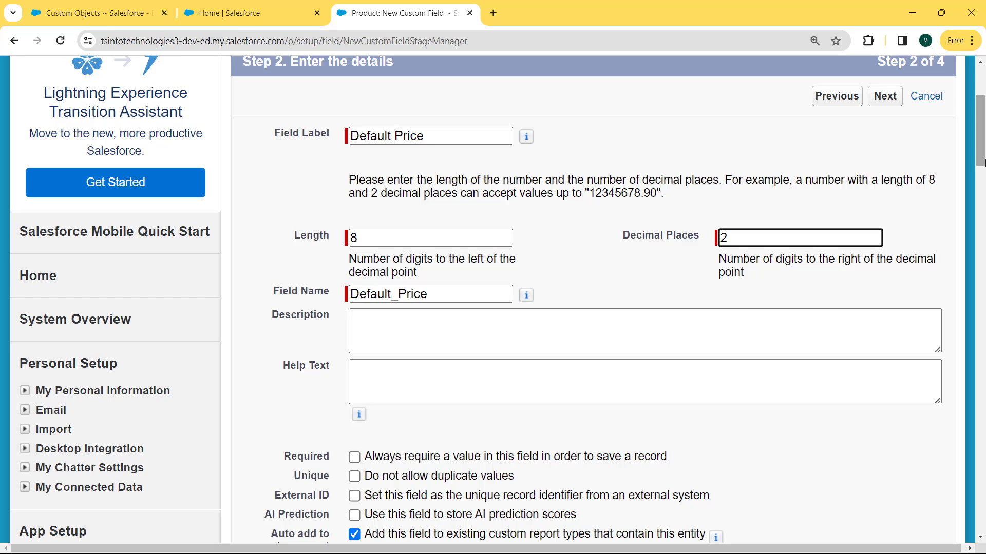
scroll(983, 187, "down", 3)
scroll(983, 188, "down", 3)
left_click(421, 317)
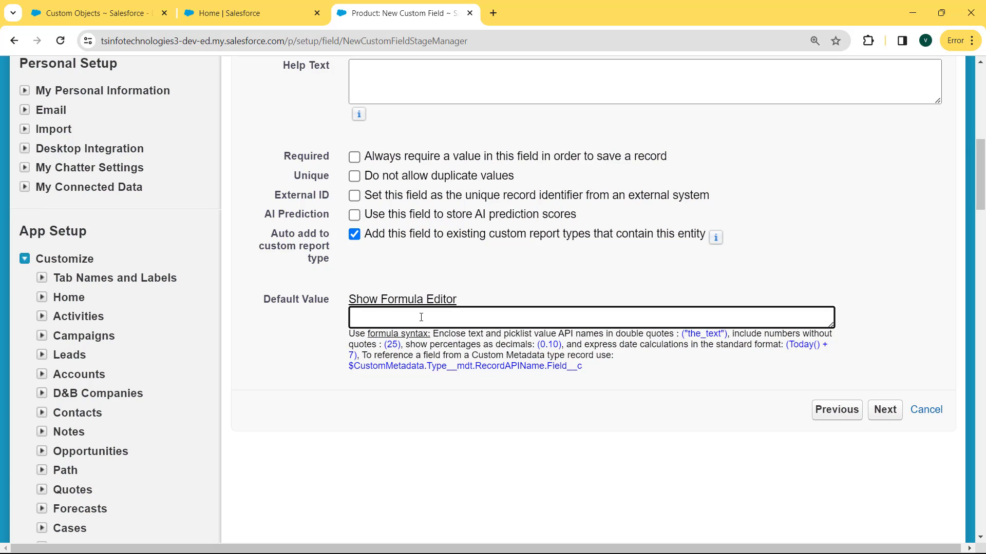
type("500")
left_click(883, 410)
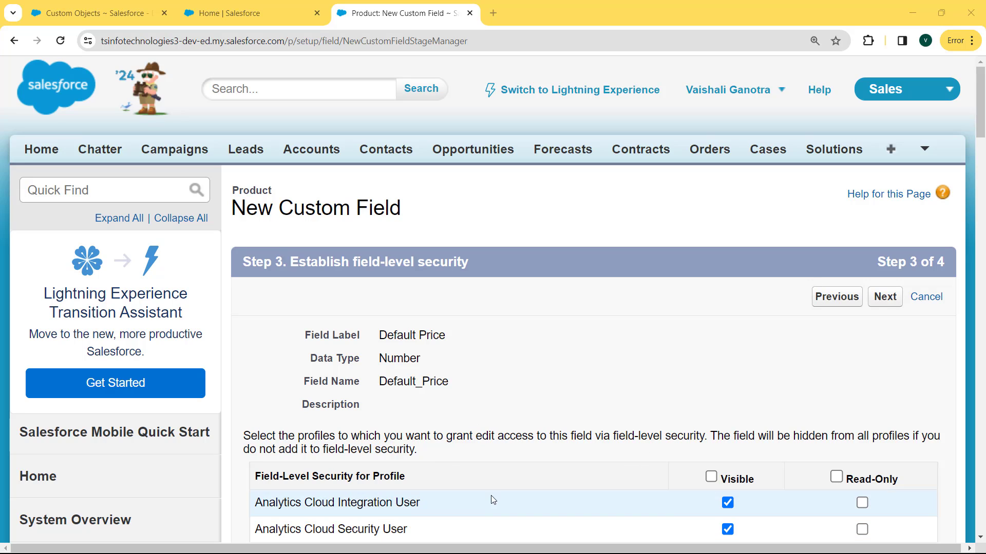
Step: Make Default Price visible to all profiles, save it with the Product Layout included, and review its entry among the Product custom fields
left_click(711, 477)
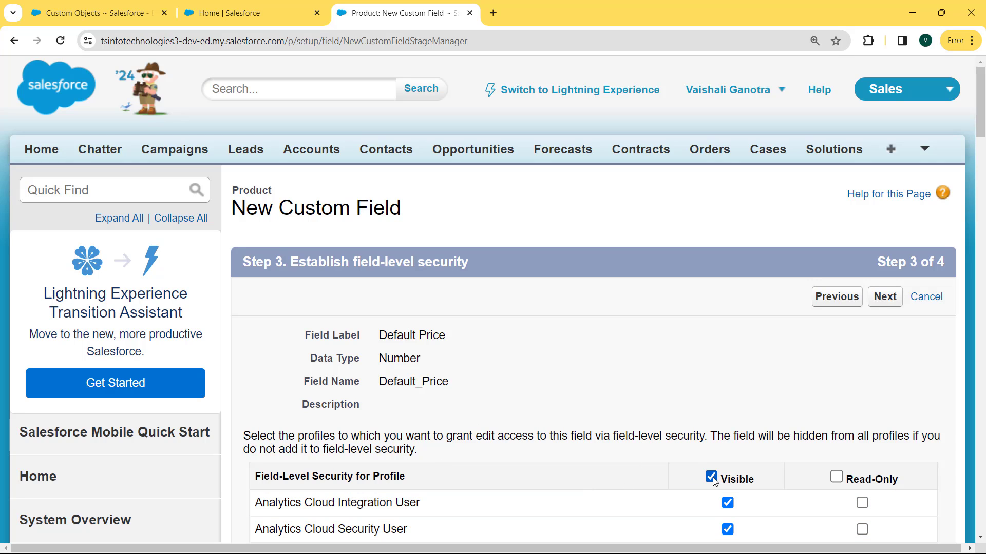
left_click(884, 298)
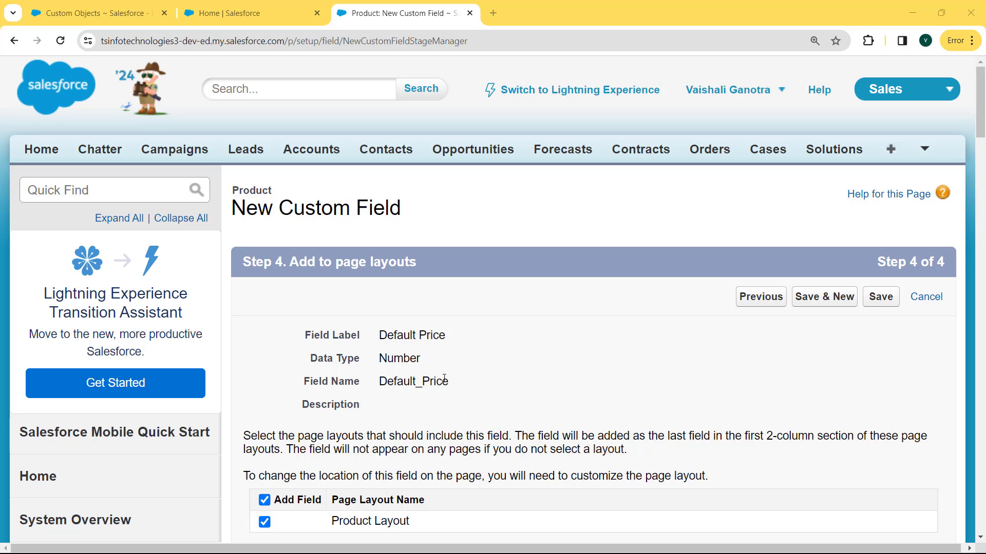
left_click(892, 305)
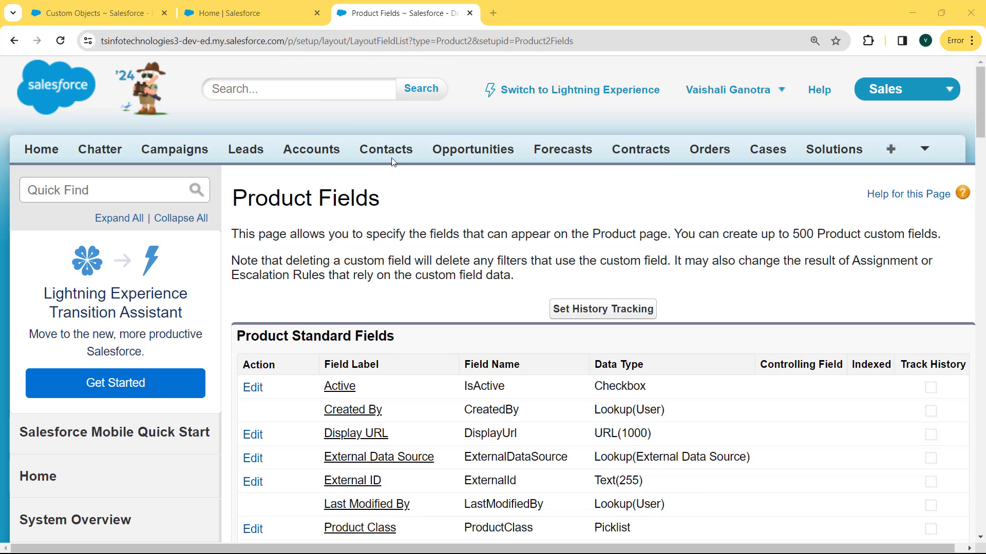
scroll(982, 215, "down", 10)
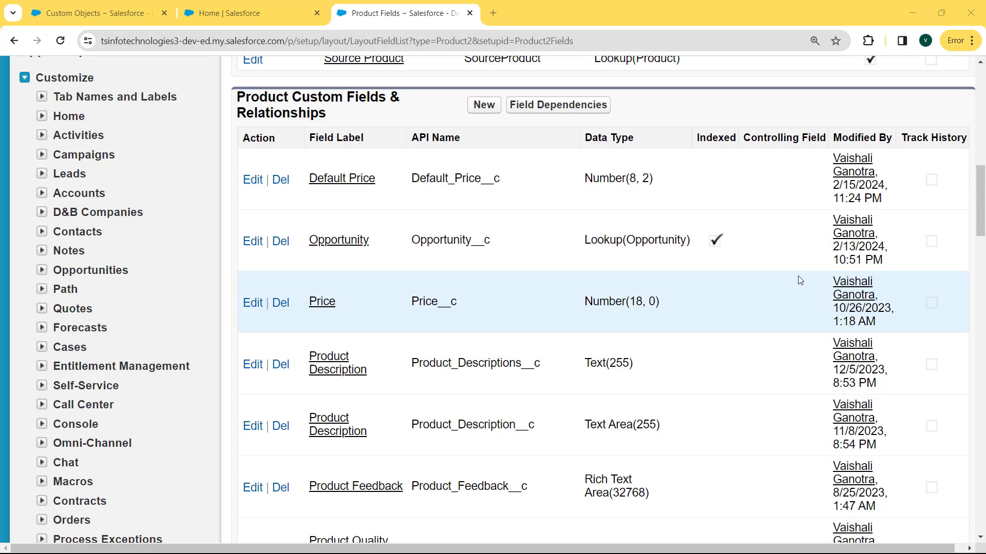
Step: Start a new product record from the Products page and examine the default value of its Default Price field
left_click_drag(982, 212, 982, 105)
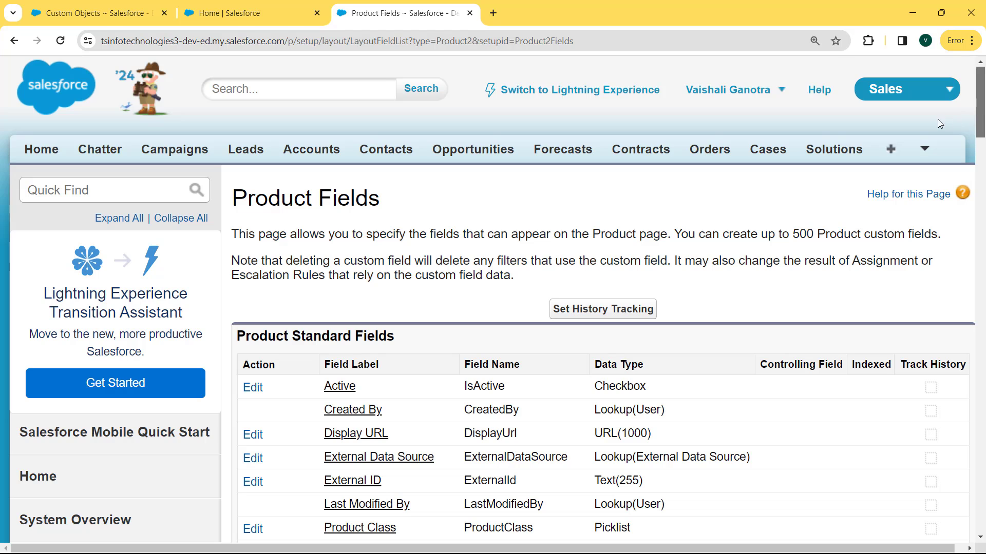
left_click(925, 149)
left_click_drag(983, 135, 982, 199)
left_click(845, 377)
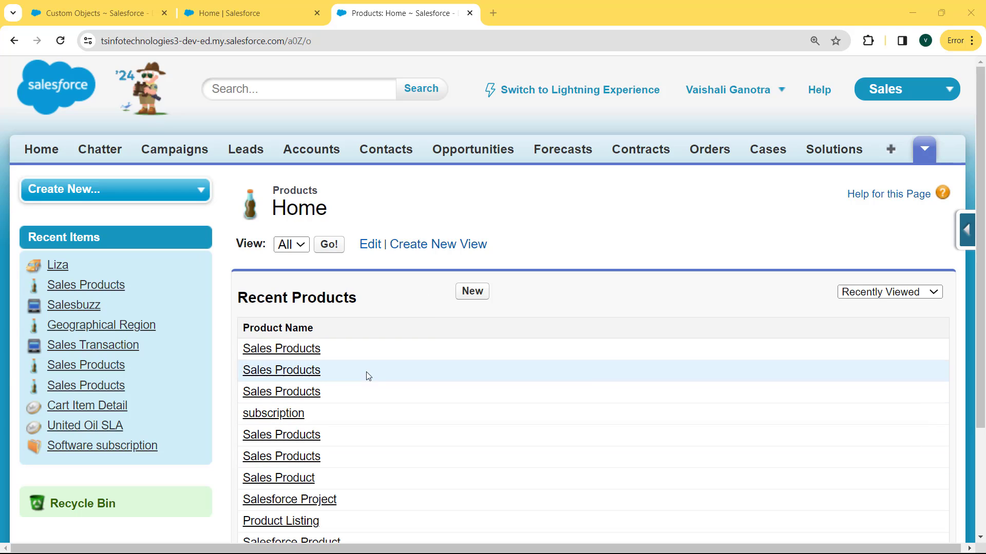
left_click(473, 291)
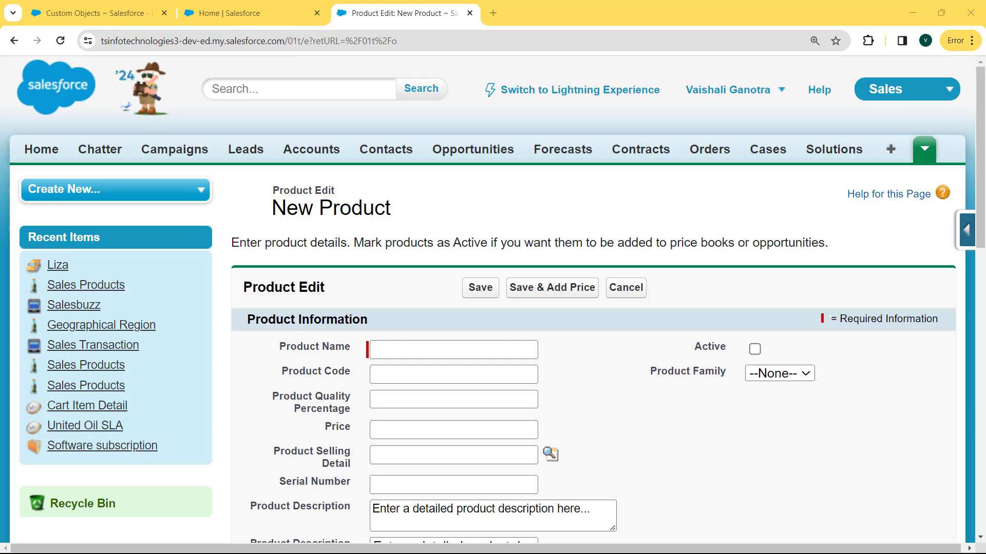
scroll(983, 289, "down", 5)
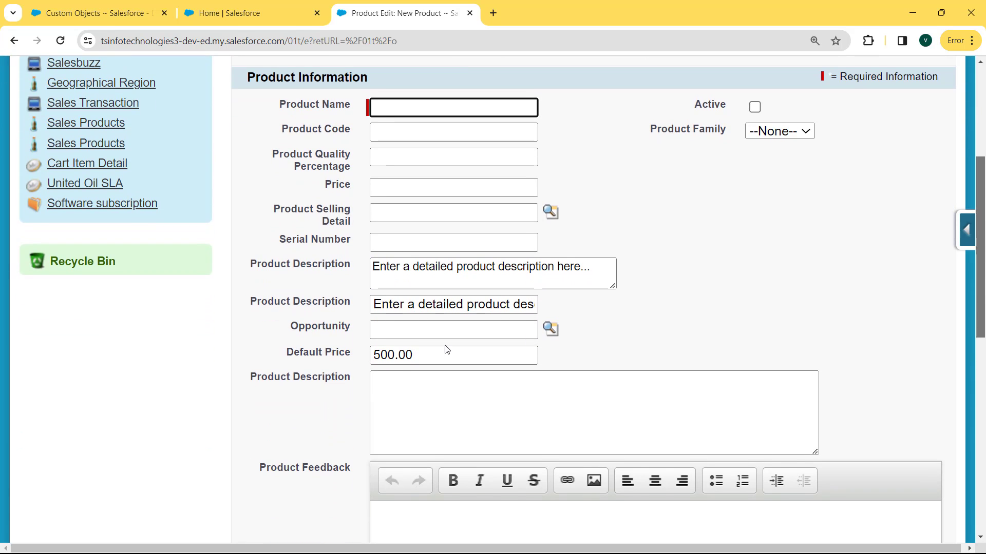
left_click_drag(282, 353, 463, 353)
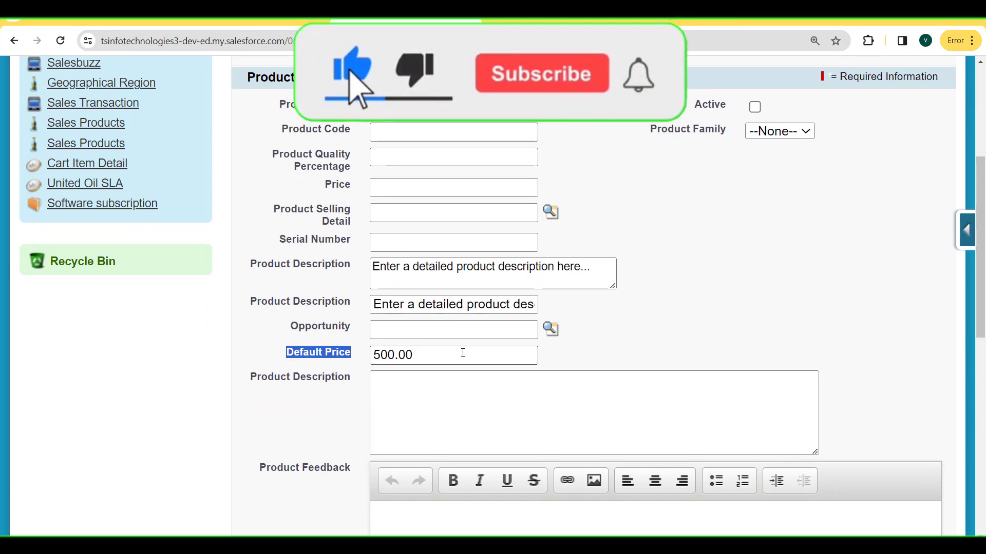